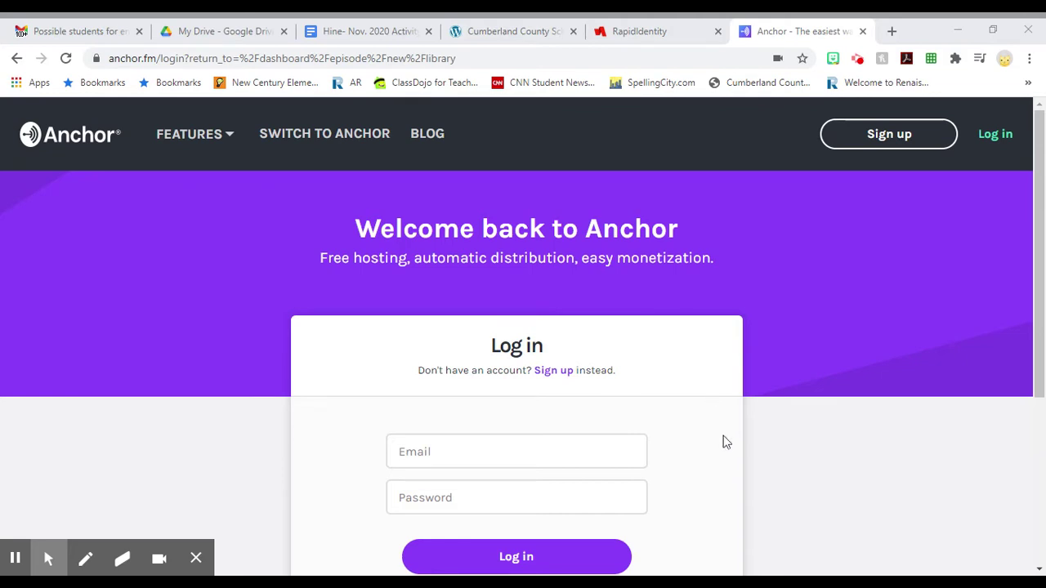
- Log in to Anchor with an existing Google account
scroll(725, 442, "down", 3)
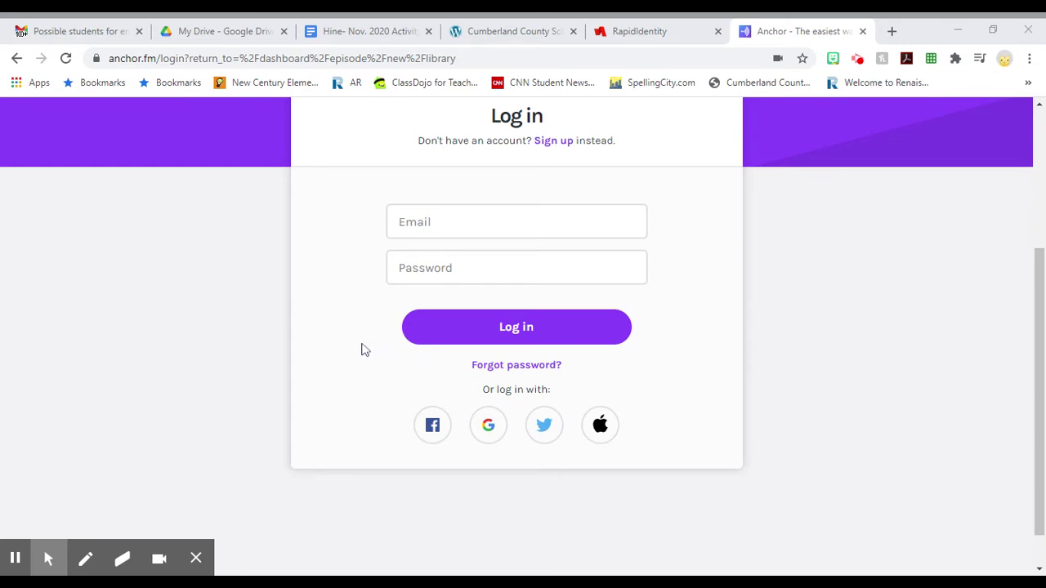
left_click(503, 434)
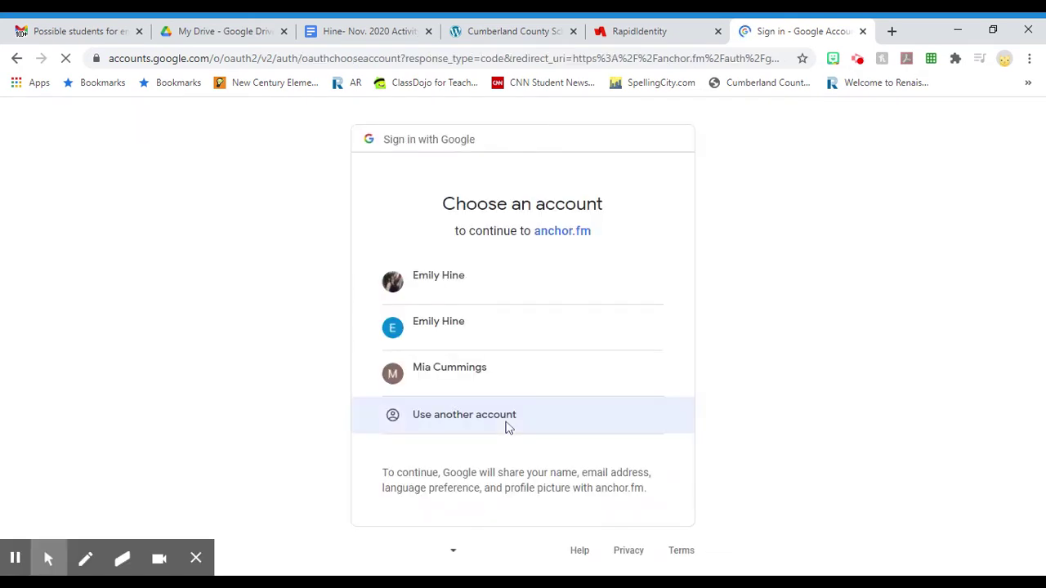
left_click(481, 303)
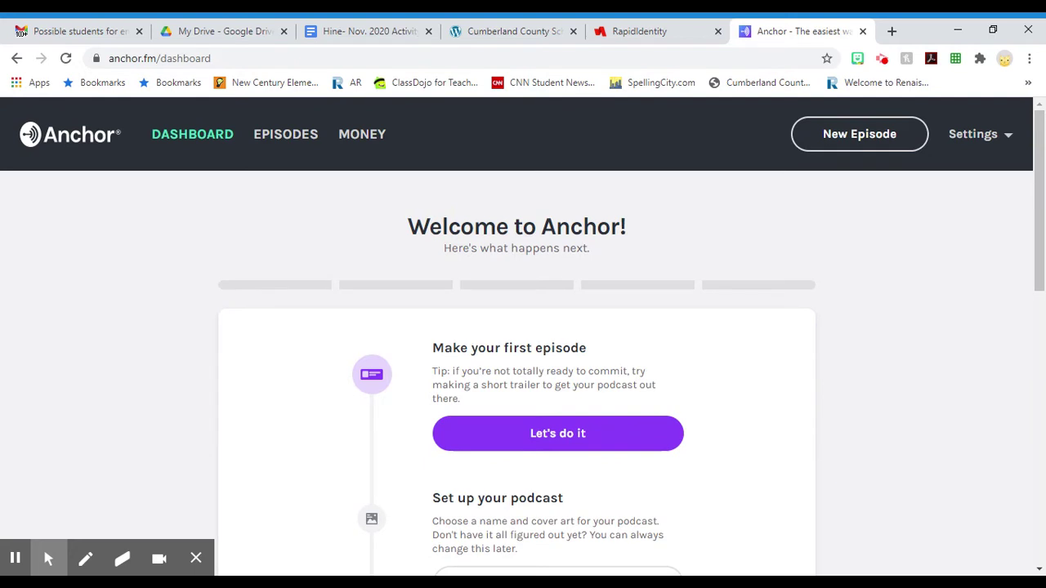
- Start making the first episode from the dashboard and open the audio recording tool
scroll(502, 319, "down", 2)
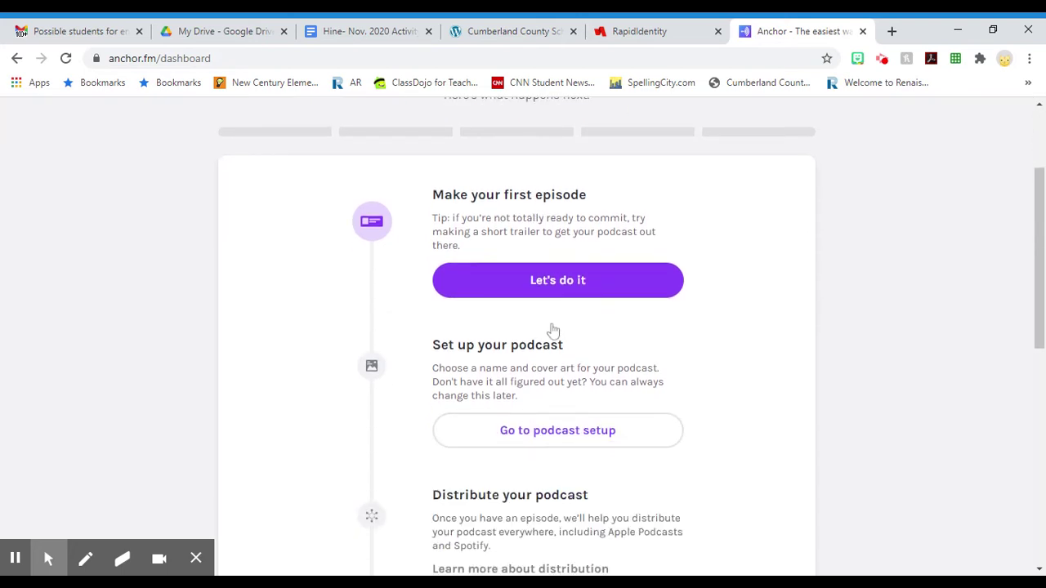
left_click(553, 288)
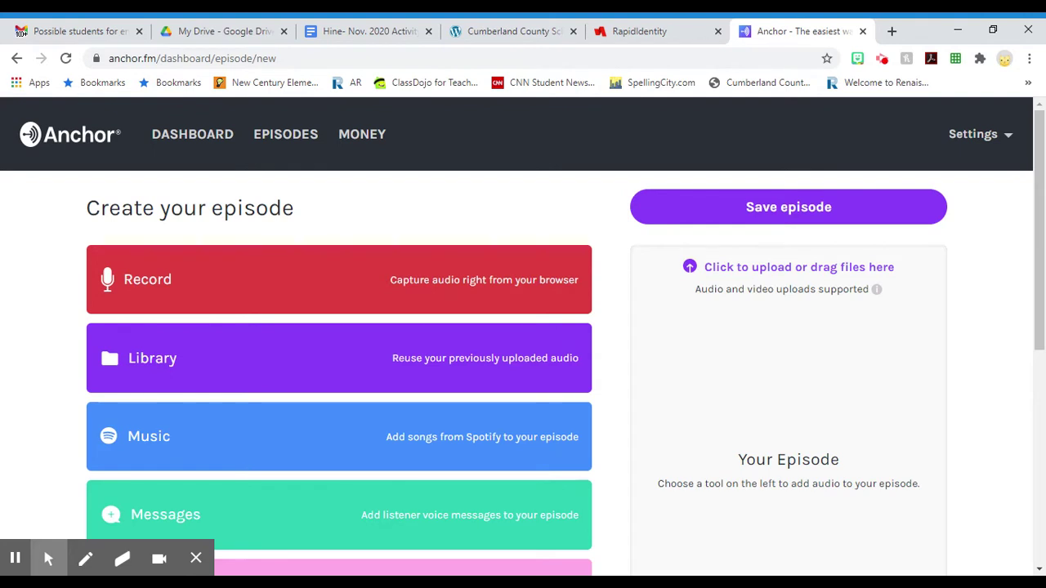
left_click(523, 300)
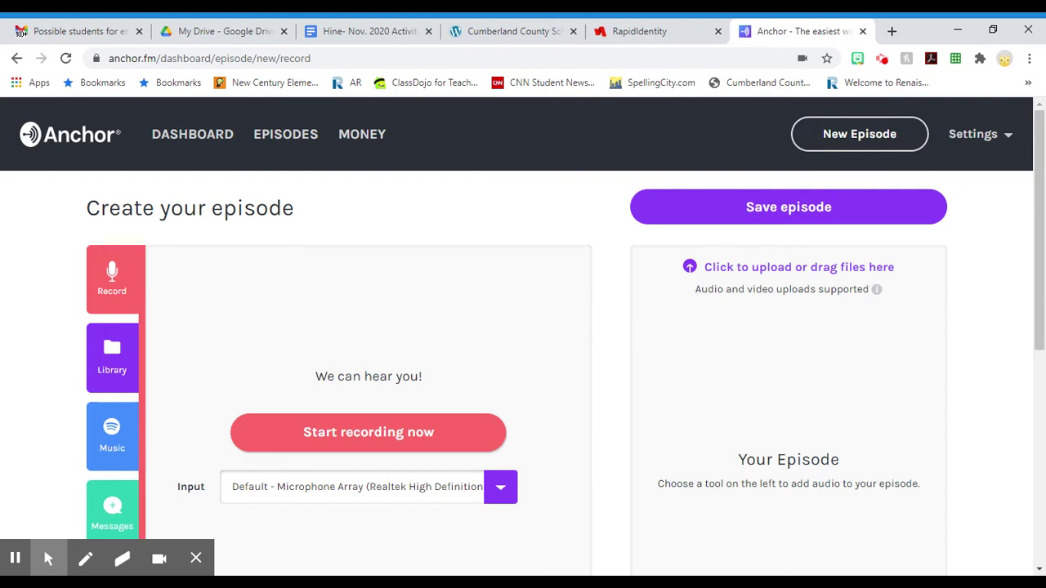
- Add the 11/6/2020 recording from the library to the episode and decline the sponsorship offer
left_click(127, 374)
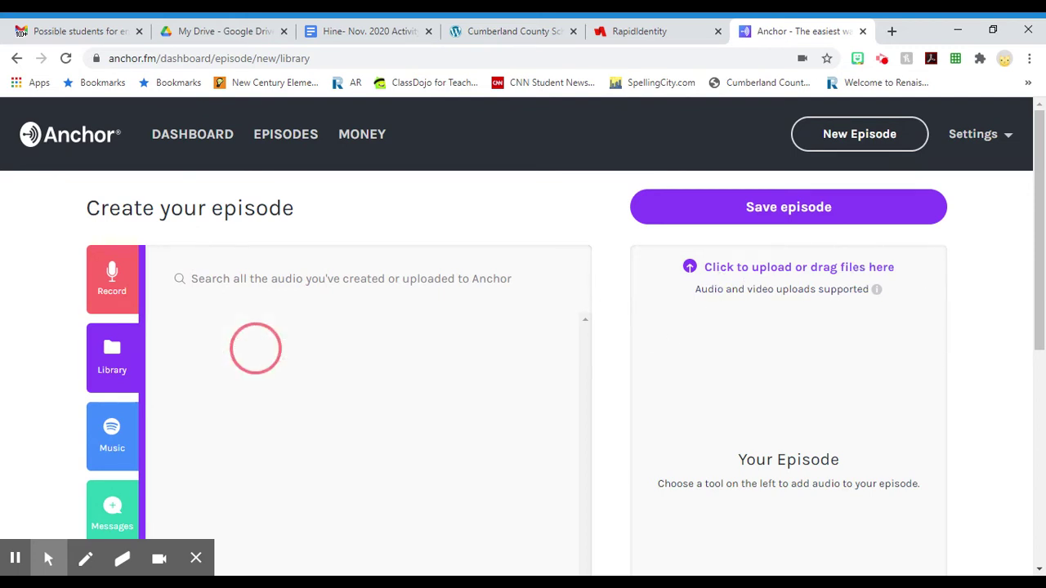
left_click_drag(679, 309, 679, 311)
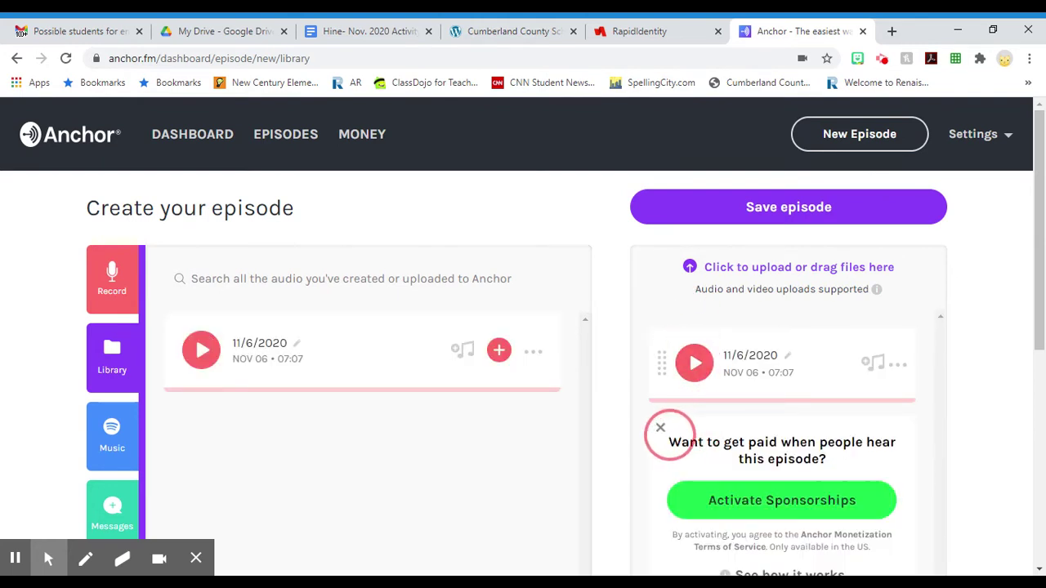
left_click(661, 428)
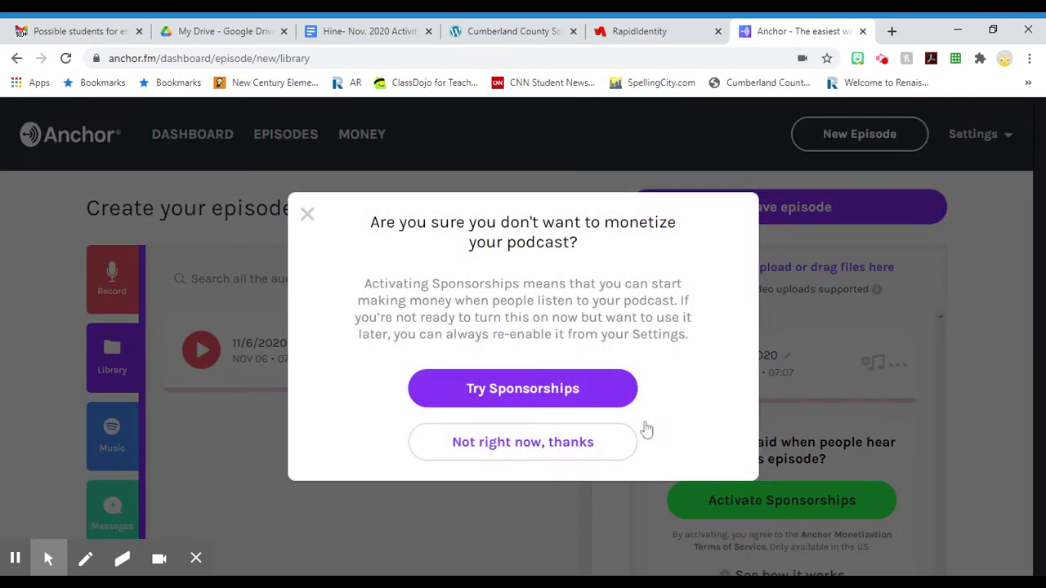
left_click(569, 438)
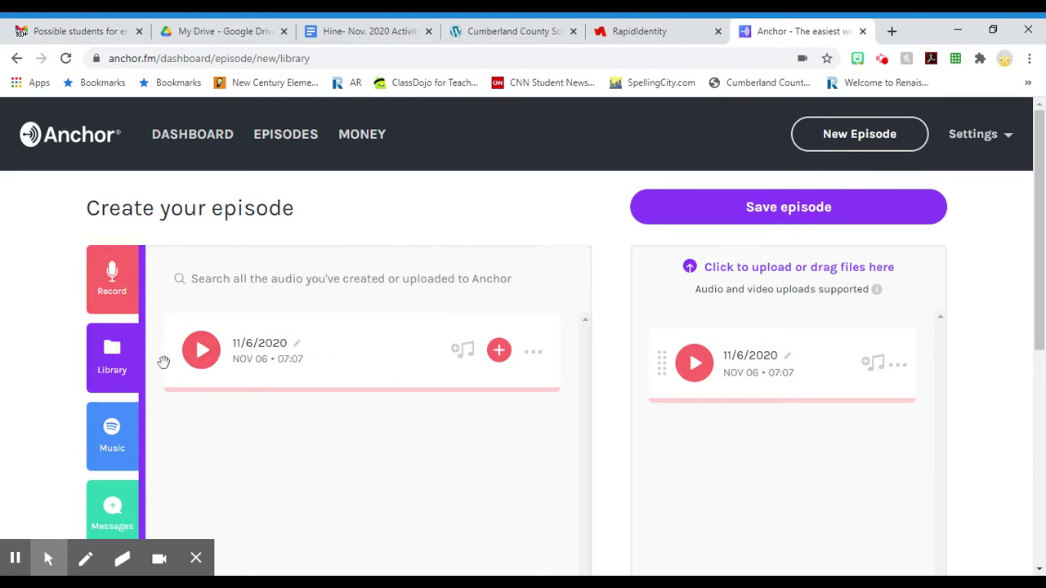
- Look over the Spotify music option and the listener voice messages option for the episode
left_click(112, 409)
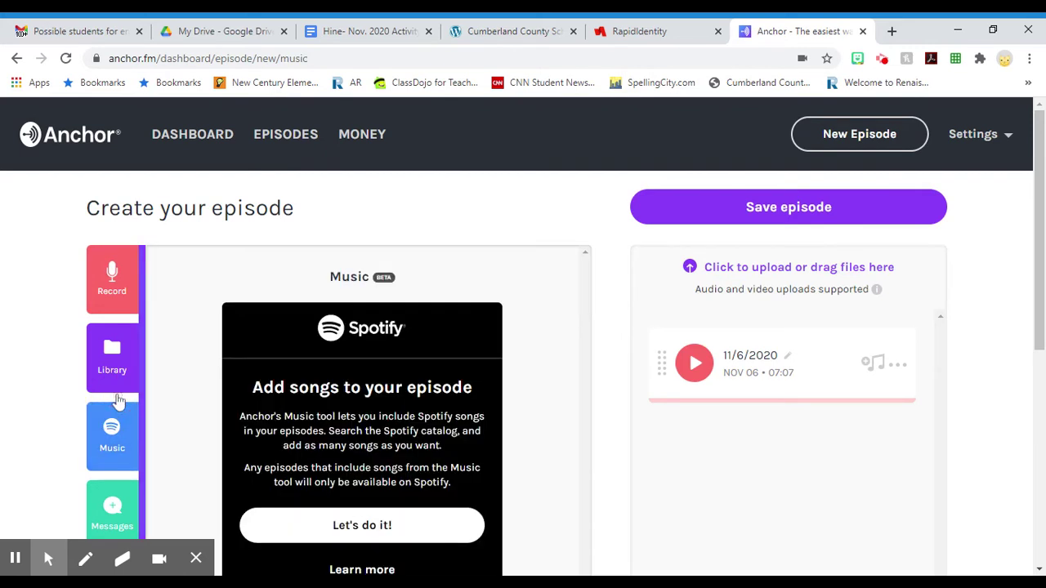
scroll(417, 325, "down", 2)
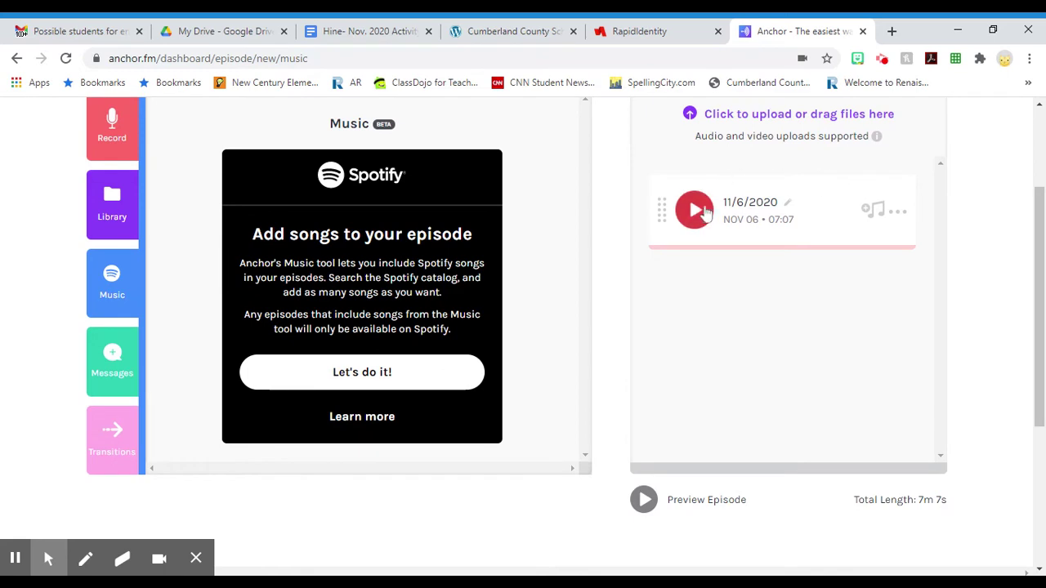
left_click(134, 362)
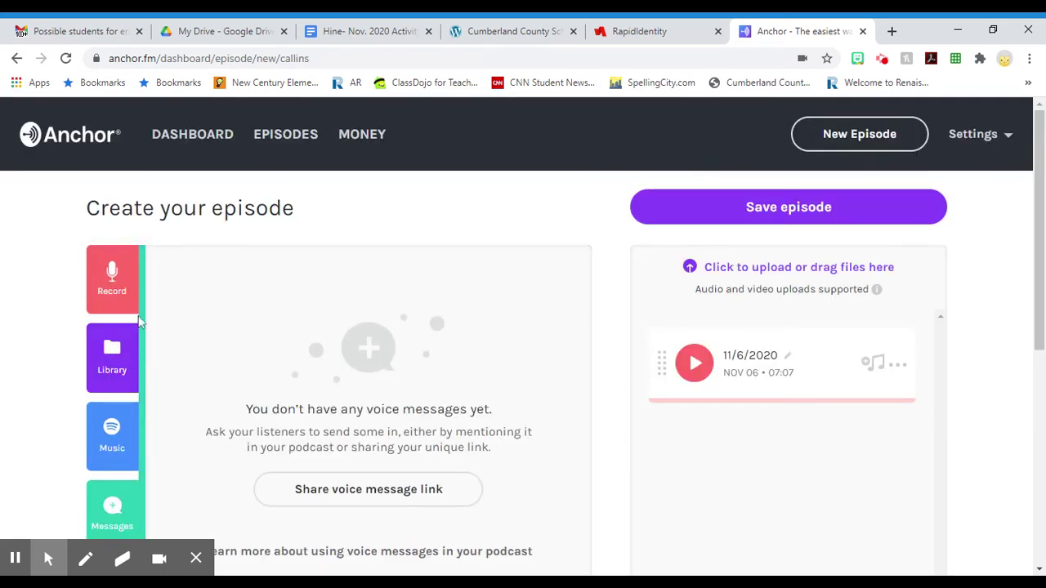
scroll(292, 312, "down", 1)
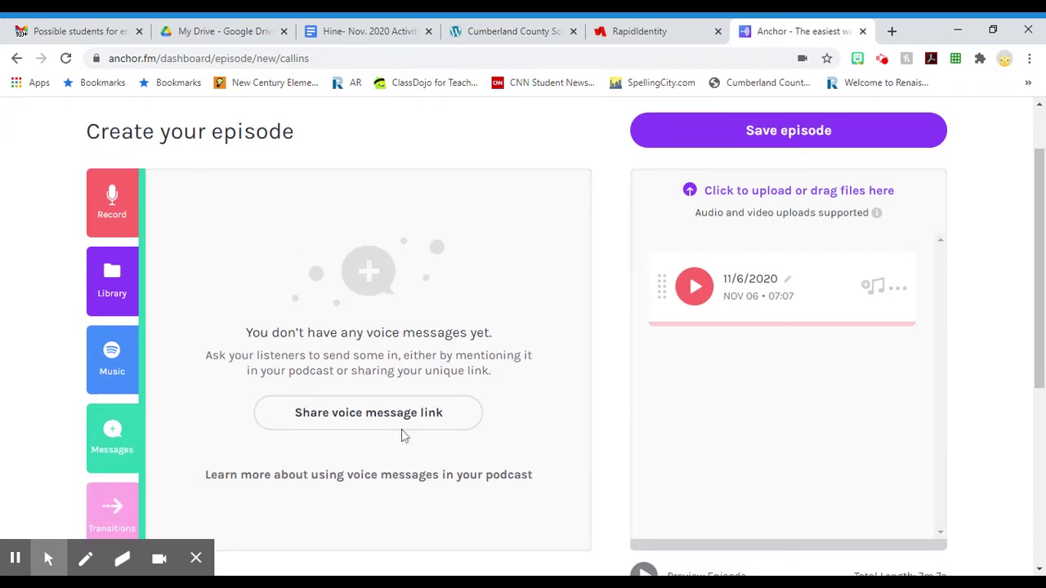
- Preview the "!" transition and place it after the 11/6/2020 recording in the episode
scroll(143, 367, "down", 1)
left_click(117, 431)
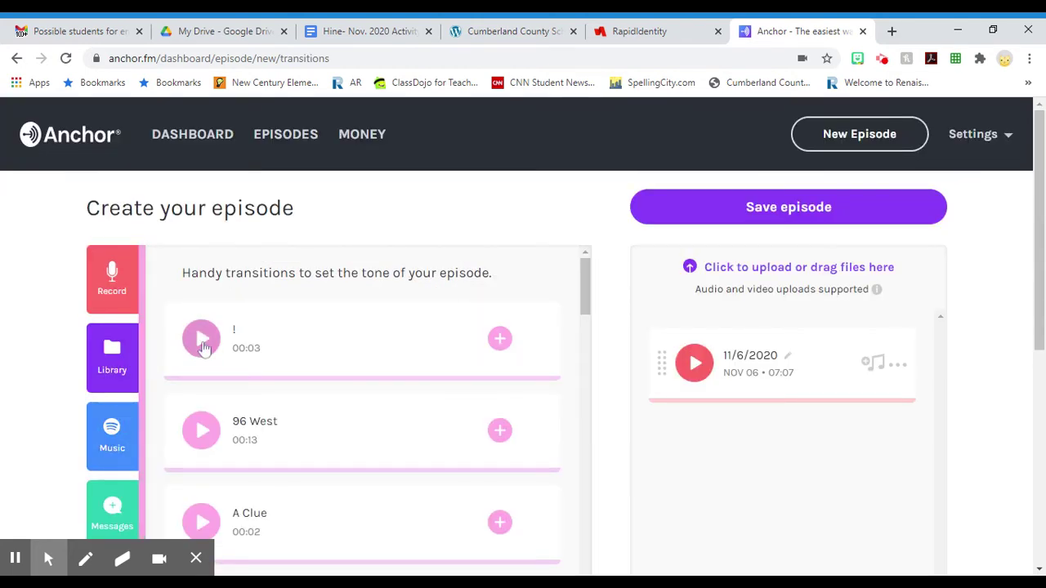
left_click(203, 343)
left_click(276, 342)
left_click_drag(302, 349, 771, 411)
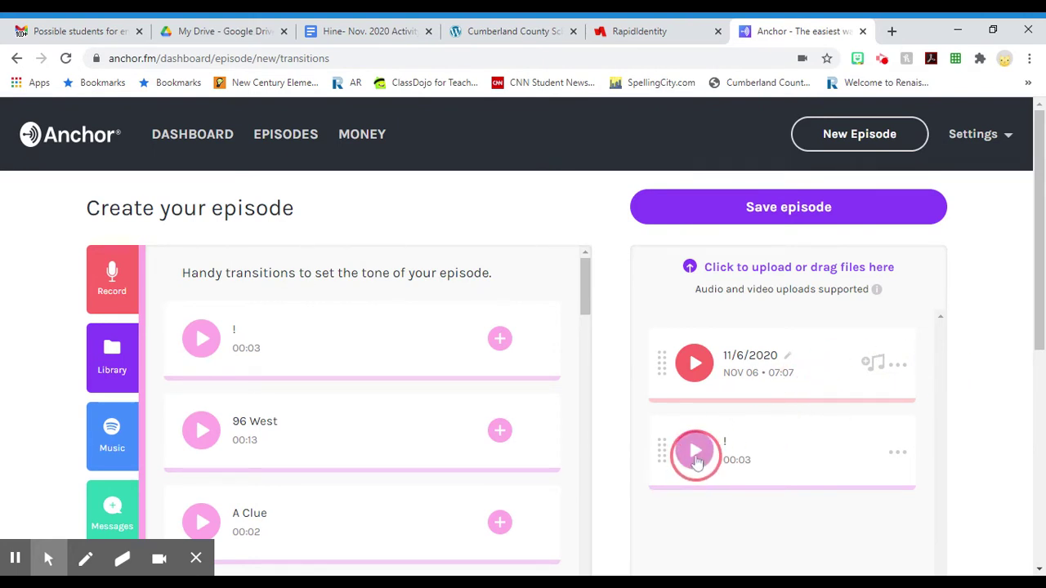
- Preview the A Clue and Anomaly transitions, and place Anomaly before the 11/6/2020 recording
left_click(201, 521)
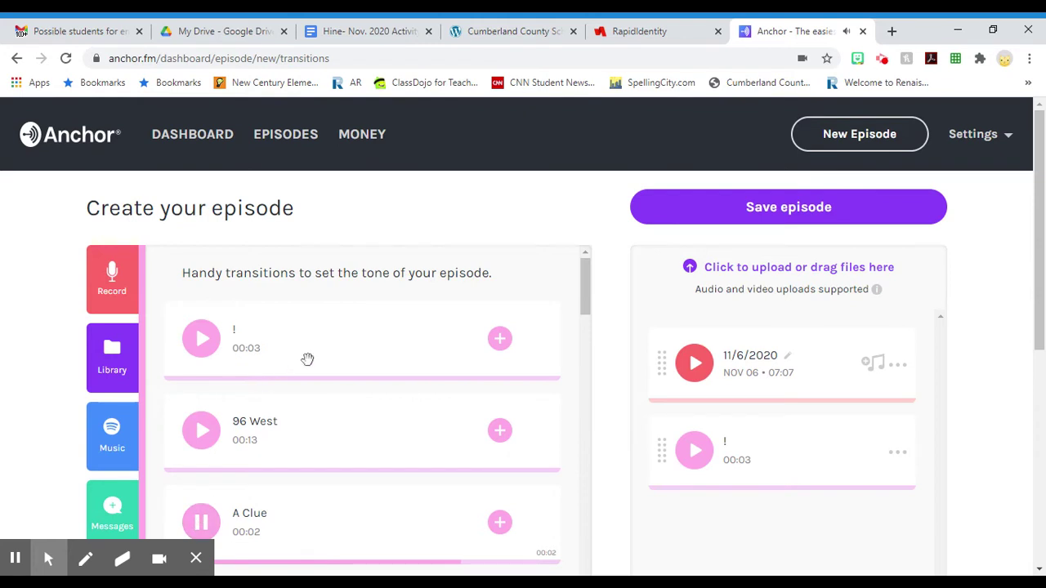
scroll(306, 358, "down", 3)
left_click(201, 477)
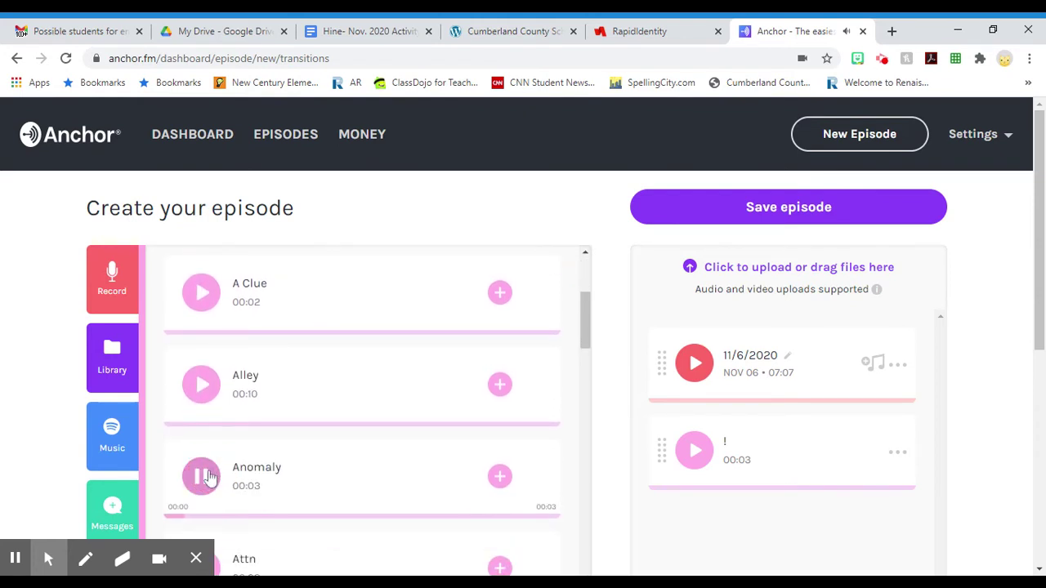
scroll(216, 429, "down", 2)
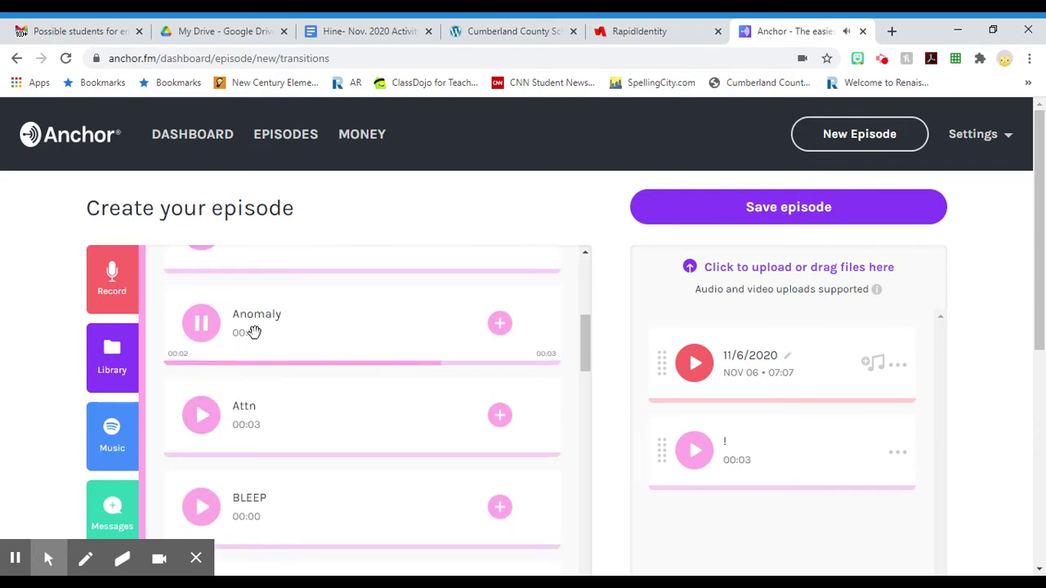
left_click_drag(245, 325, 700, 355)
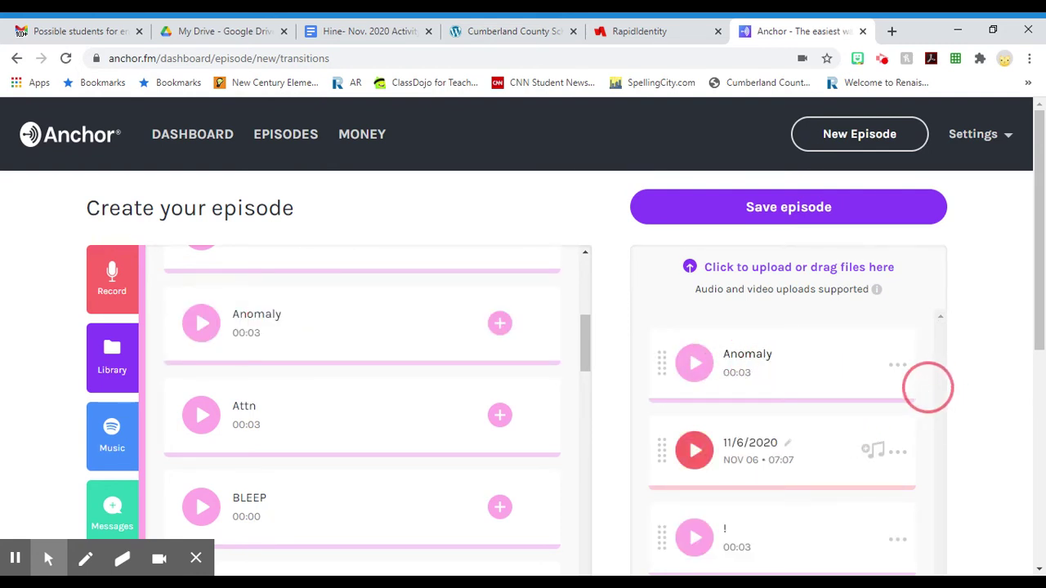
- Preview the Backspin and Beans transitions further down the list
scroll(198, 405, "down", 5)
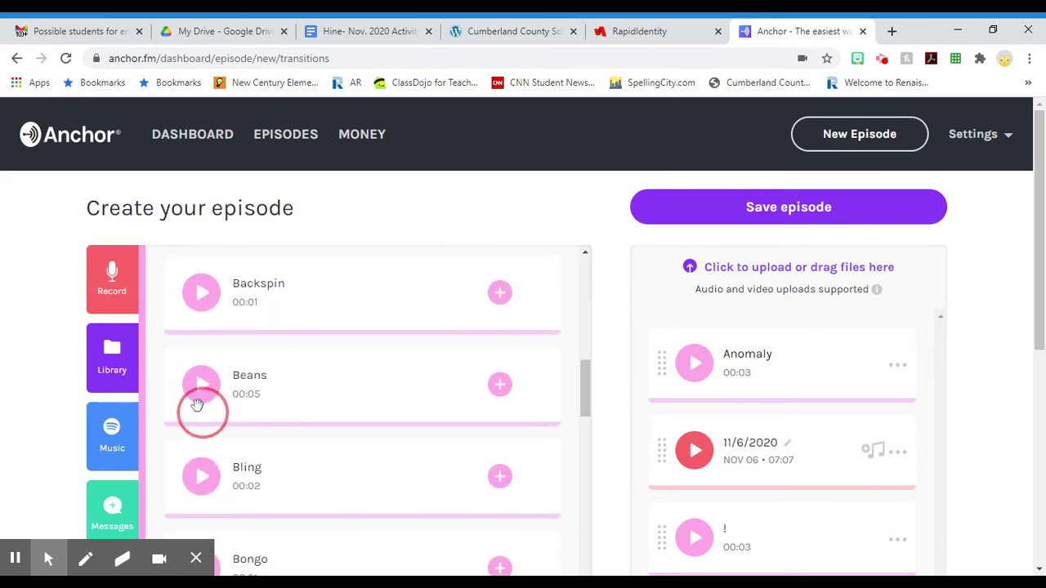
left_click(201, 292)
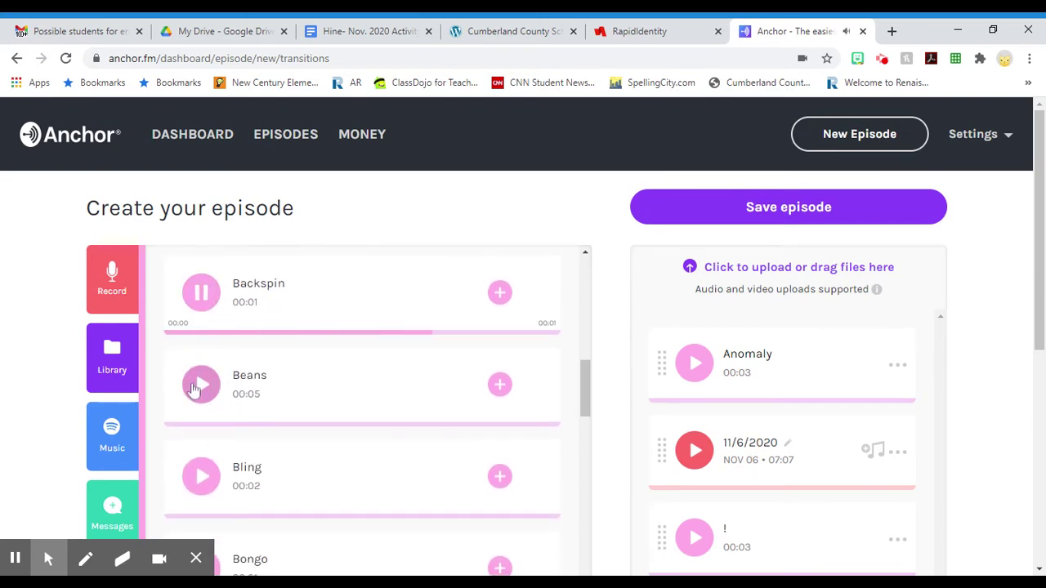
left_click(196, 386)
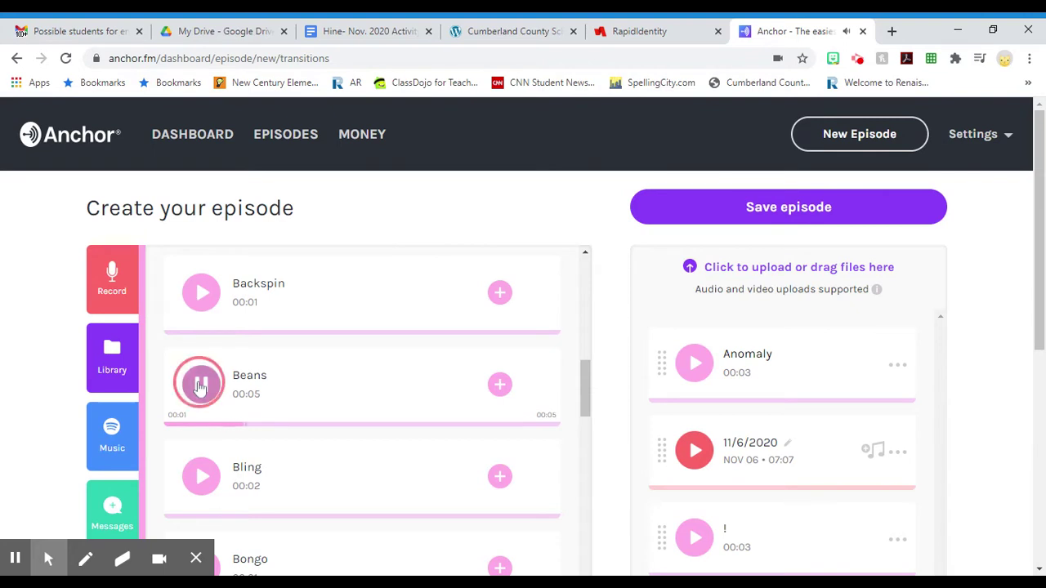
left_click(200, 384)
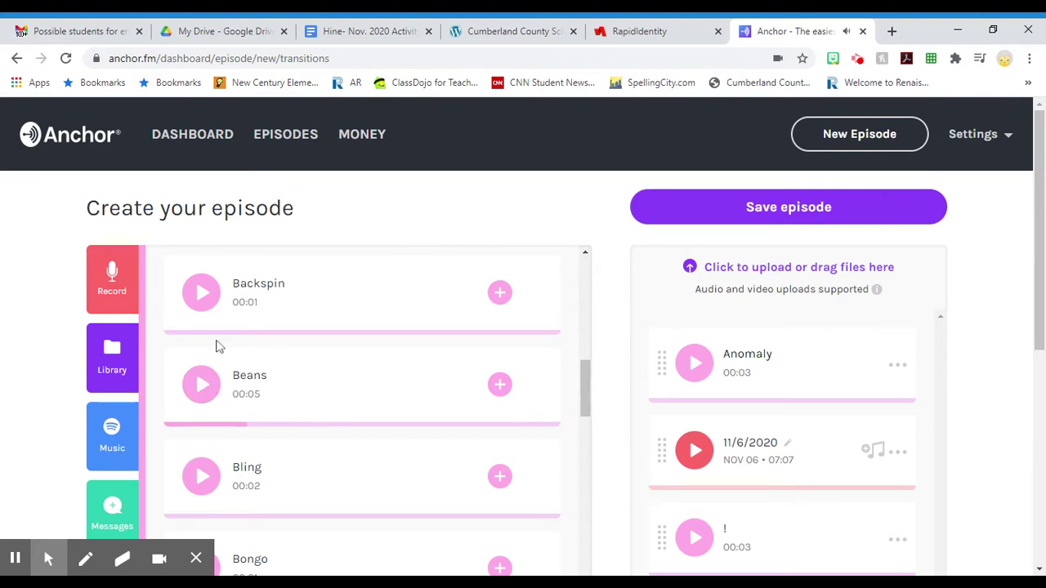
- Play the episode's segments in order: the Anomaly intro, the 11/6/2020 recording and the closing "!" transition
left_click(702, 366)
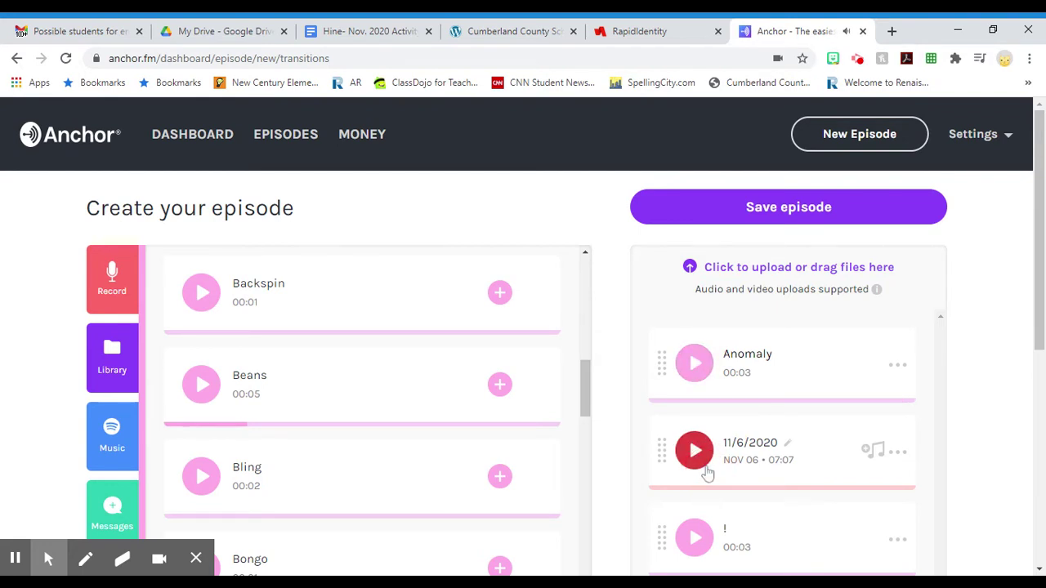
left_click(710, 468)
scroll(712, 458, "down", 1)
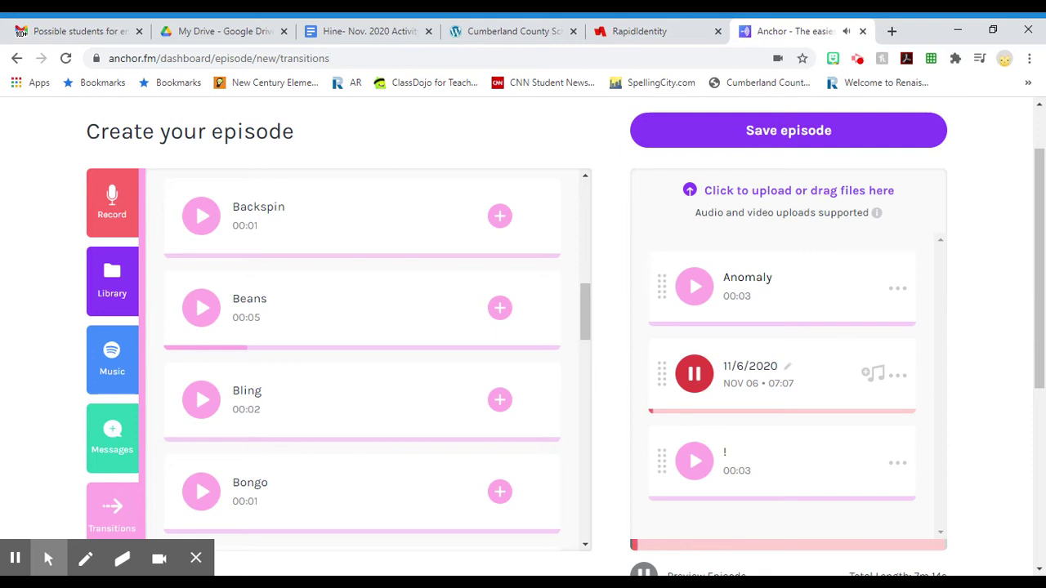
left_click(694, 374)
left_click(690, 464)
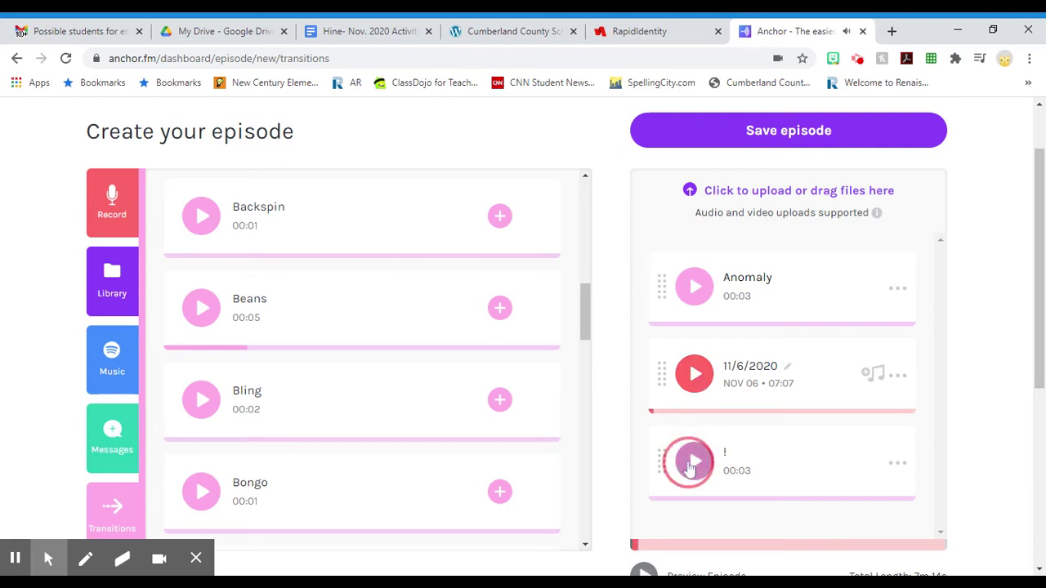
- Open background music selection for the 11/6/2020 recording and preview the Calm tracks from A Little Powder to Promesa
left_click(868, 378)
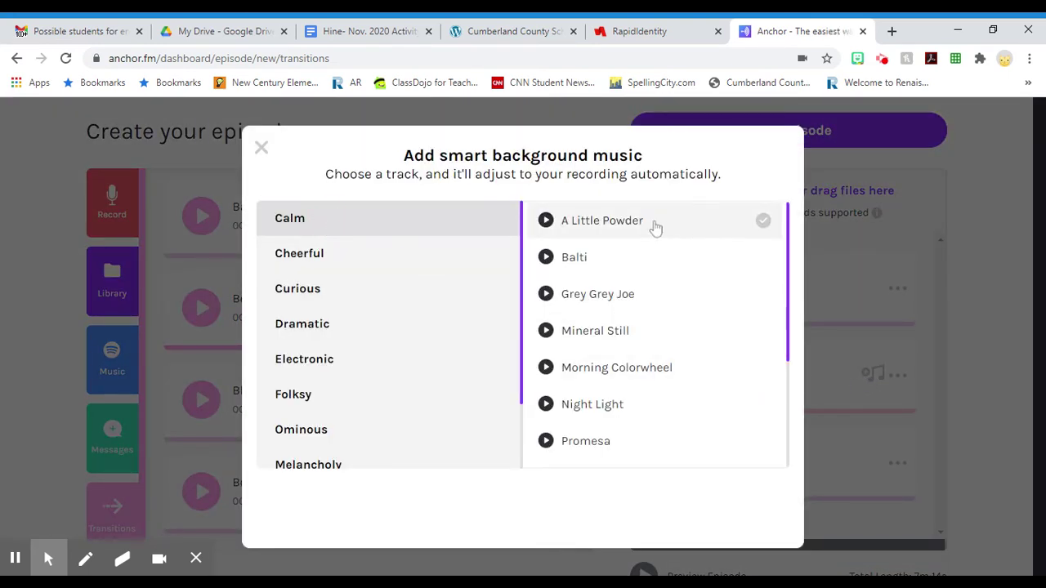
left_click(545, 220)
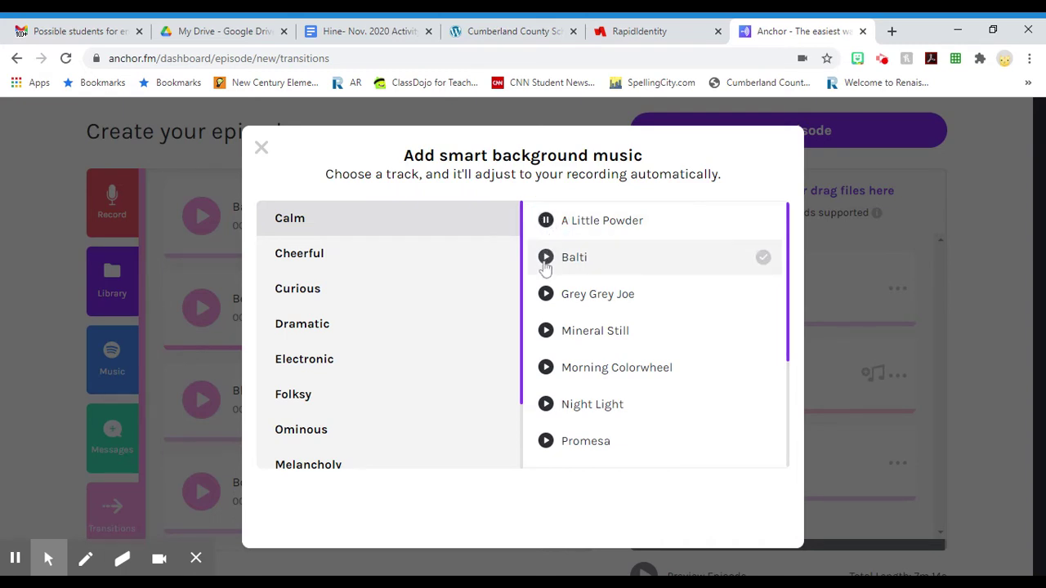
left_click(545, 259)
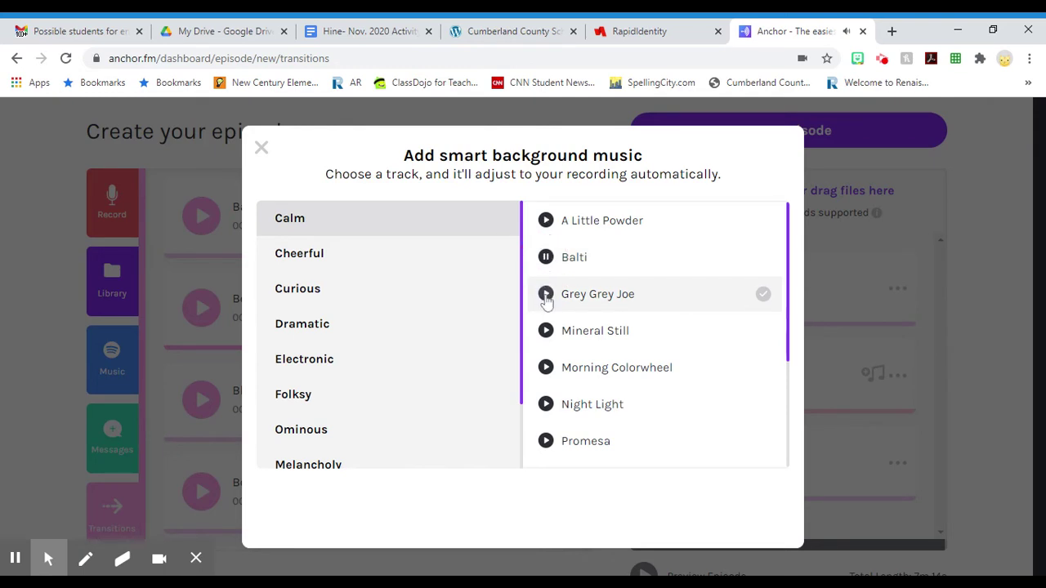
left_click(545, 295)
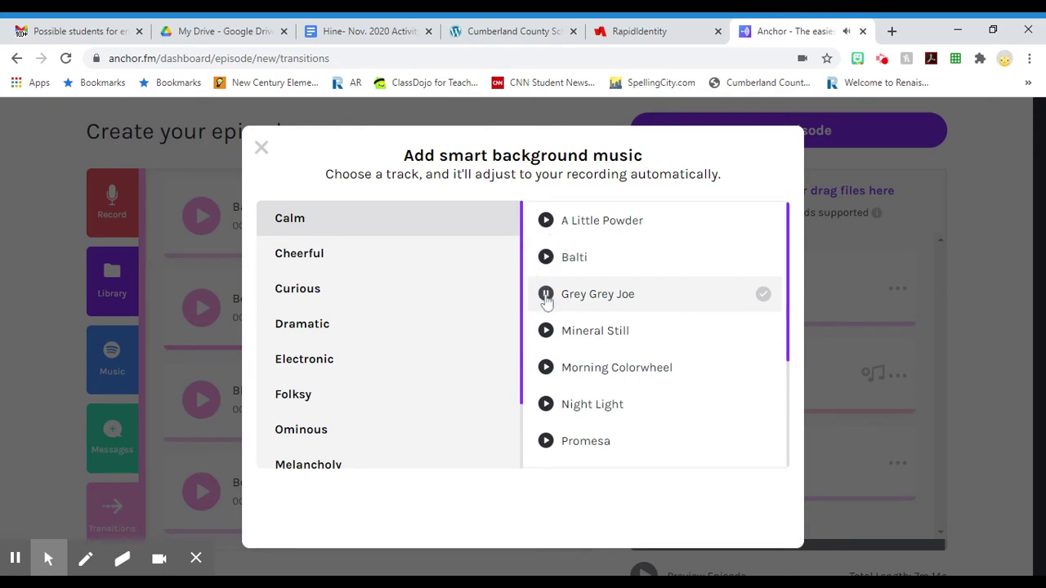
left_click(548, 335)
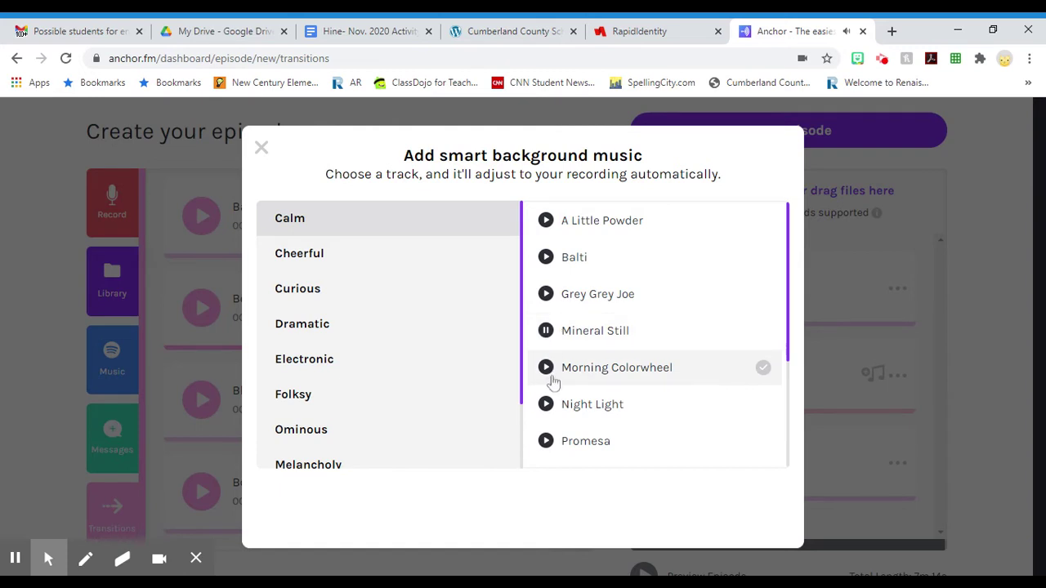
left_click(547, 371)
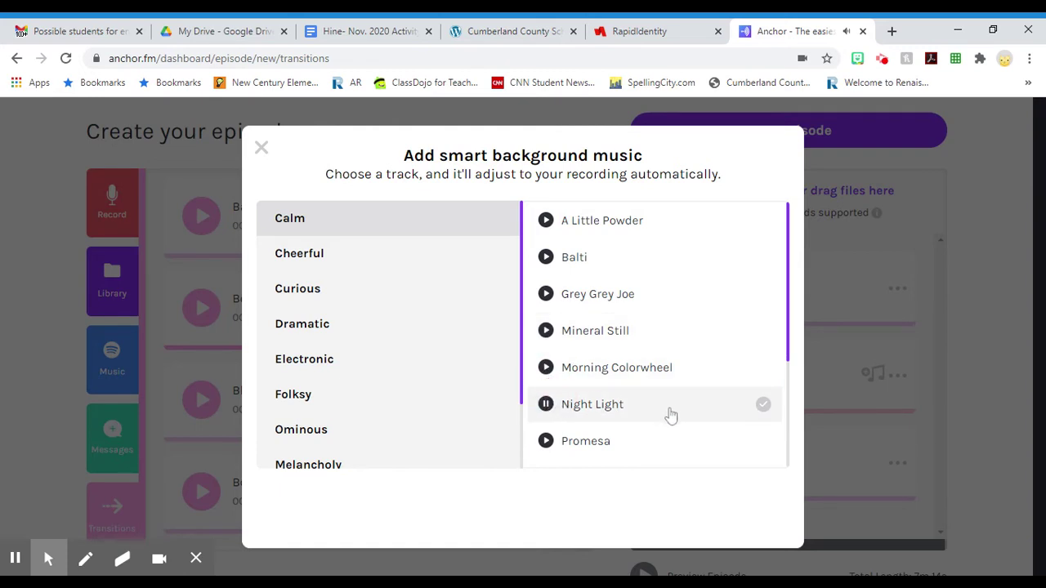
left_click(553, 446)
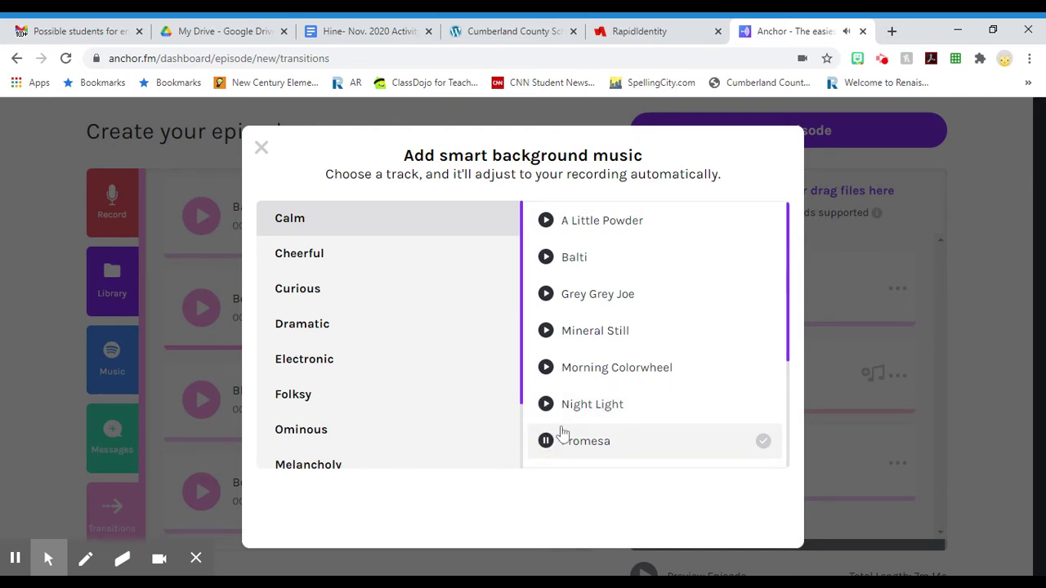
- Replay the Night Light track and apply it as background music to the 11/6/2020 recording
left_click(548, 411)
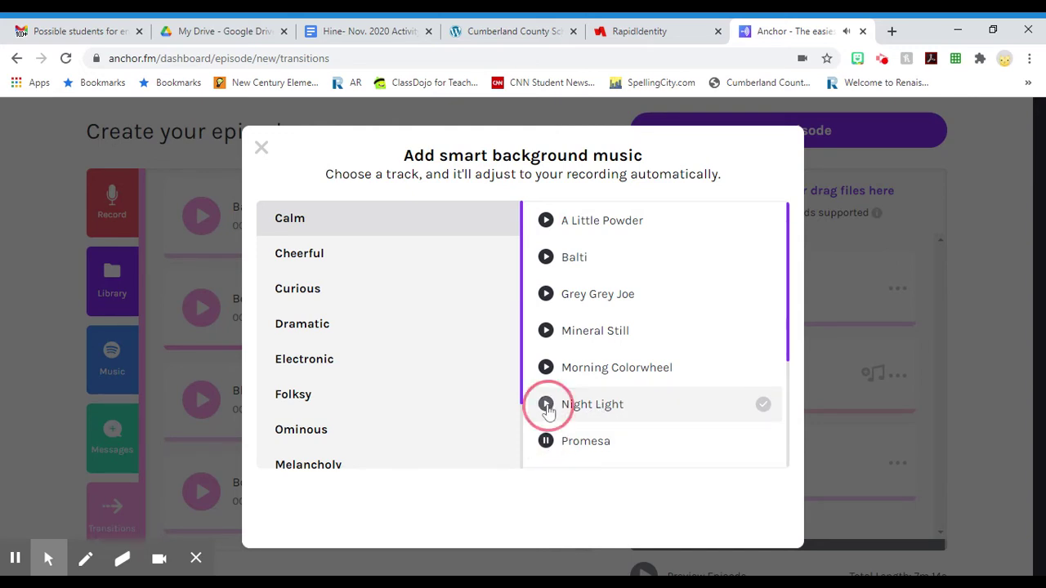
left_click(764, 411)
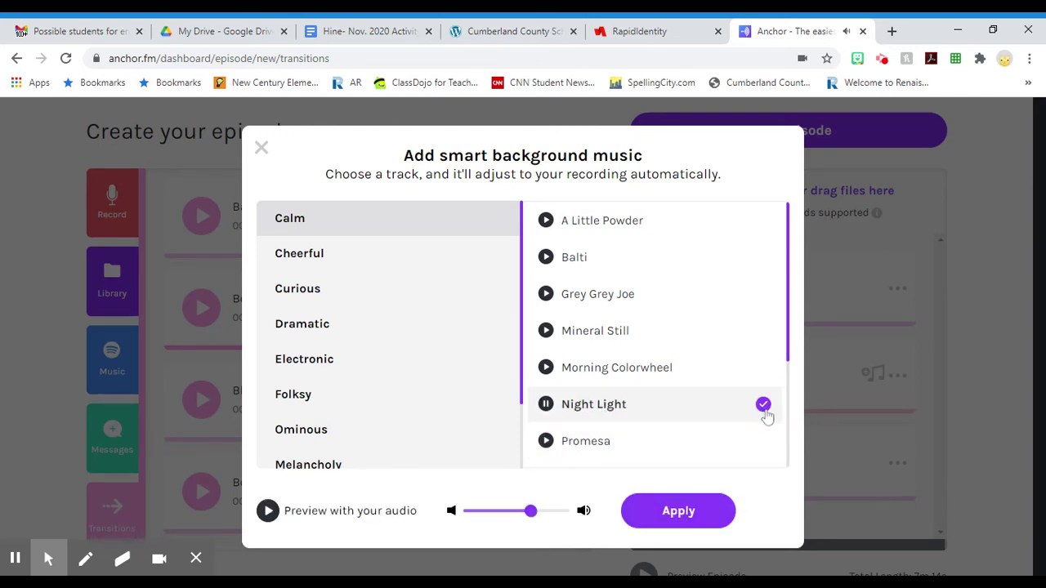
left_click(705, 500)
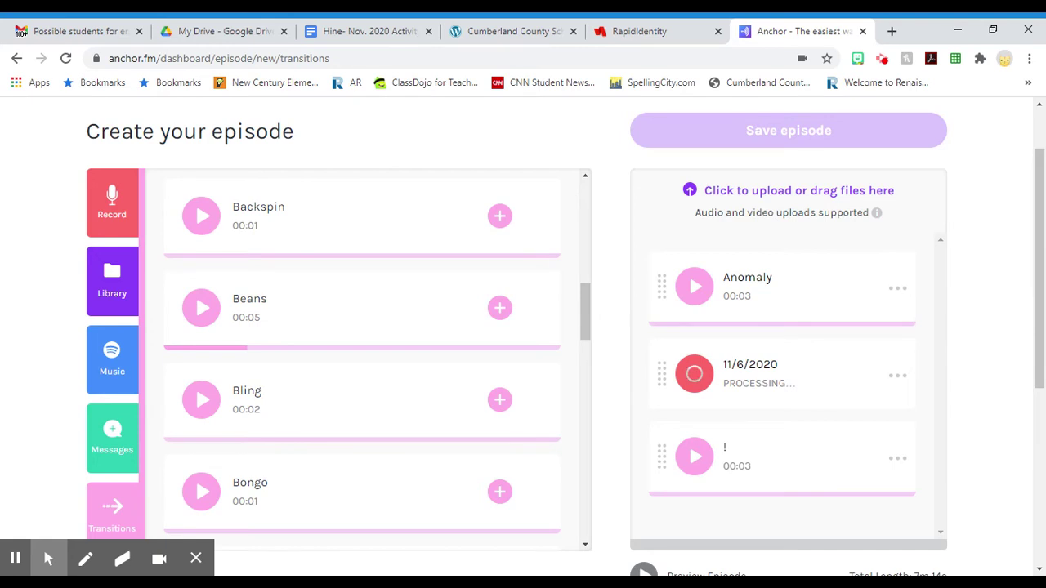
- Check the assembled segments once the 11/6/2020 recording has been processed, and save the episode
scroll(777, 378, "down", 3)
scroll(788, 393, "up", 1)
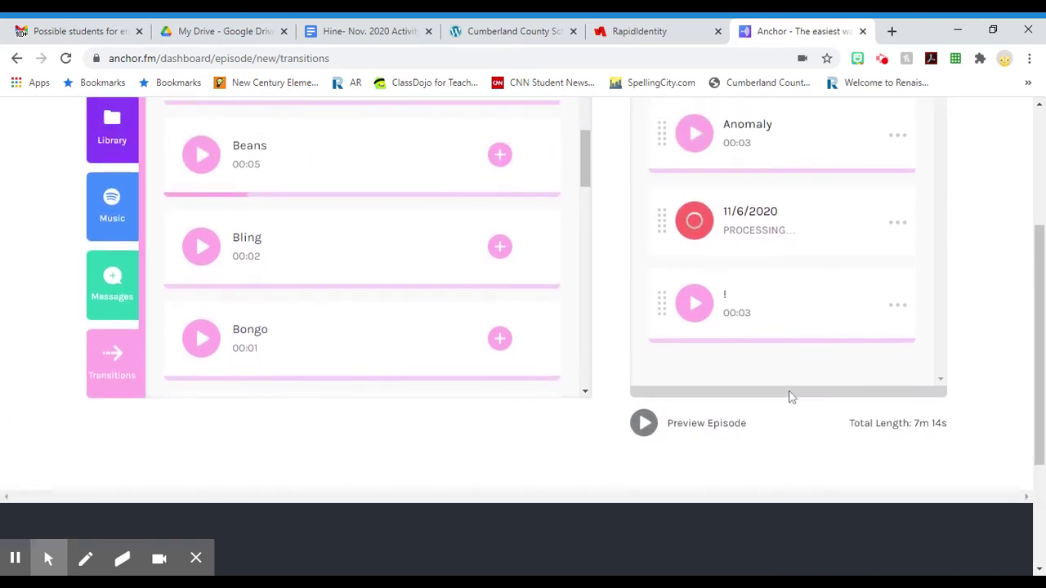
scroll(791, 396, "up", 1)
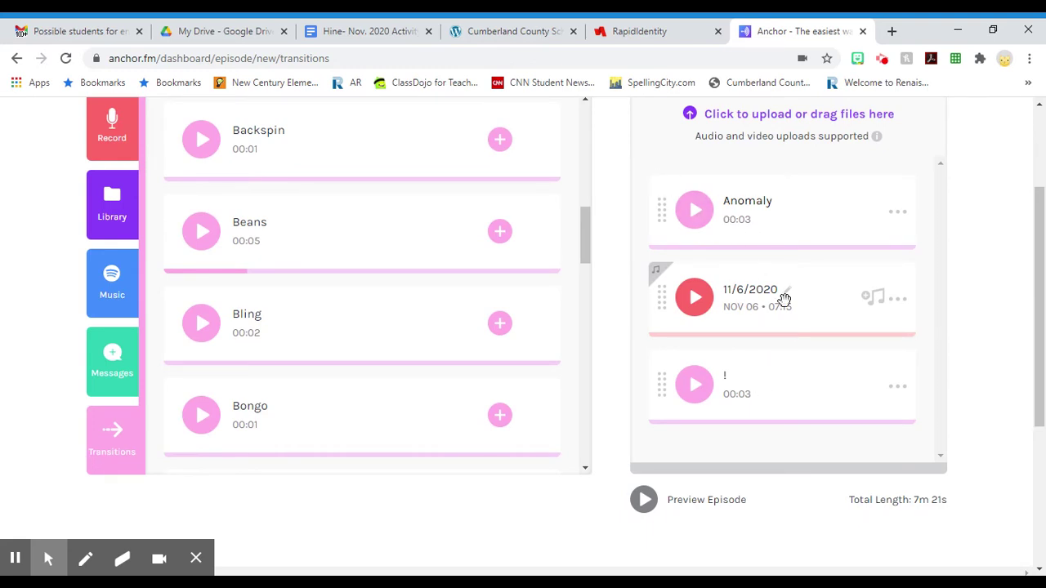
scroll(830, 306, "up", 1)
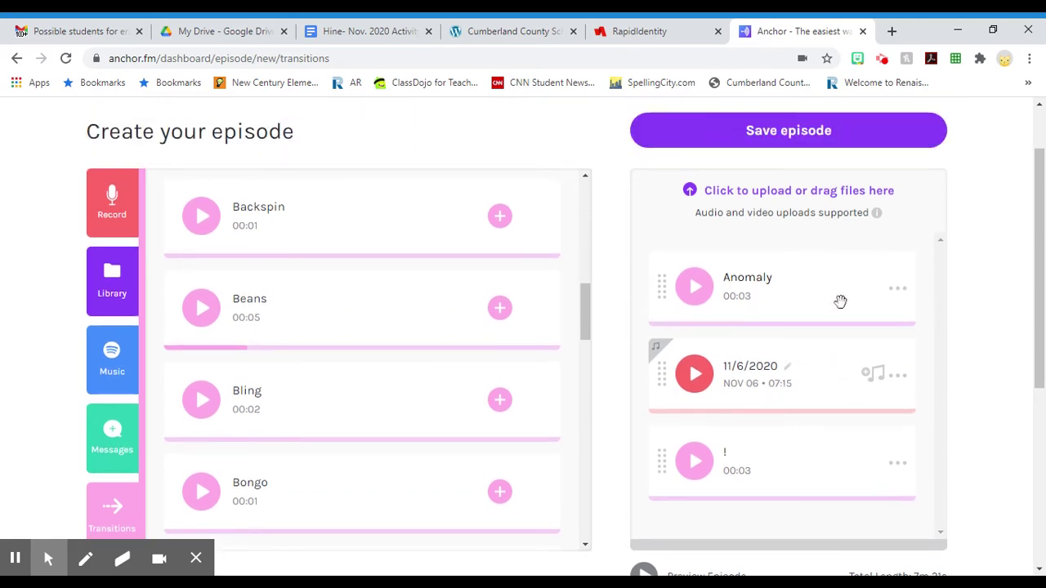
scroll(840, 302, "up", 1)
left_click(753, 206)
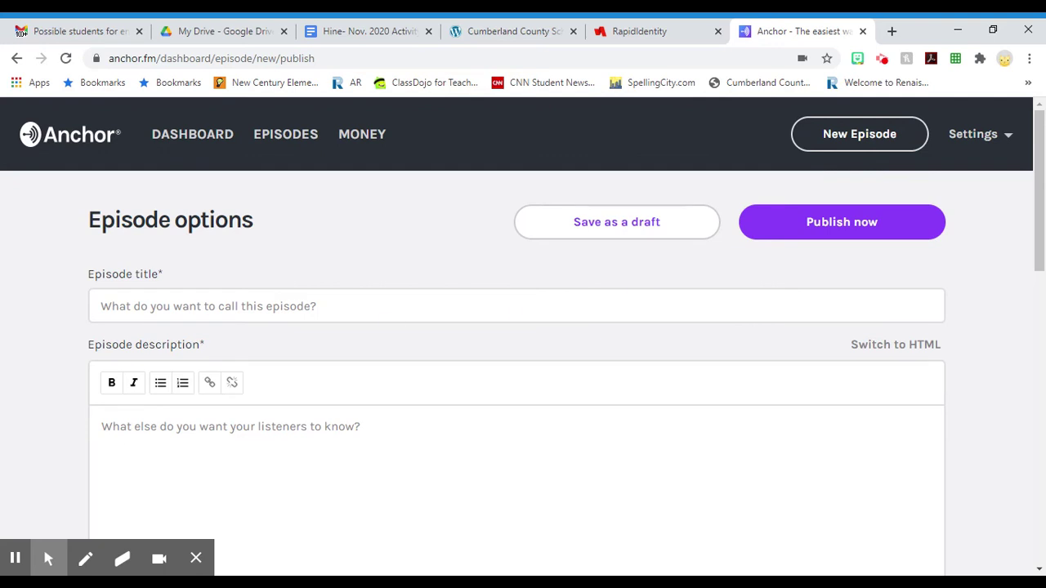
- Title the episode "Podcasting for the Classroom"
left_click(212, 316)
type("Podc")
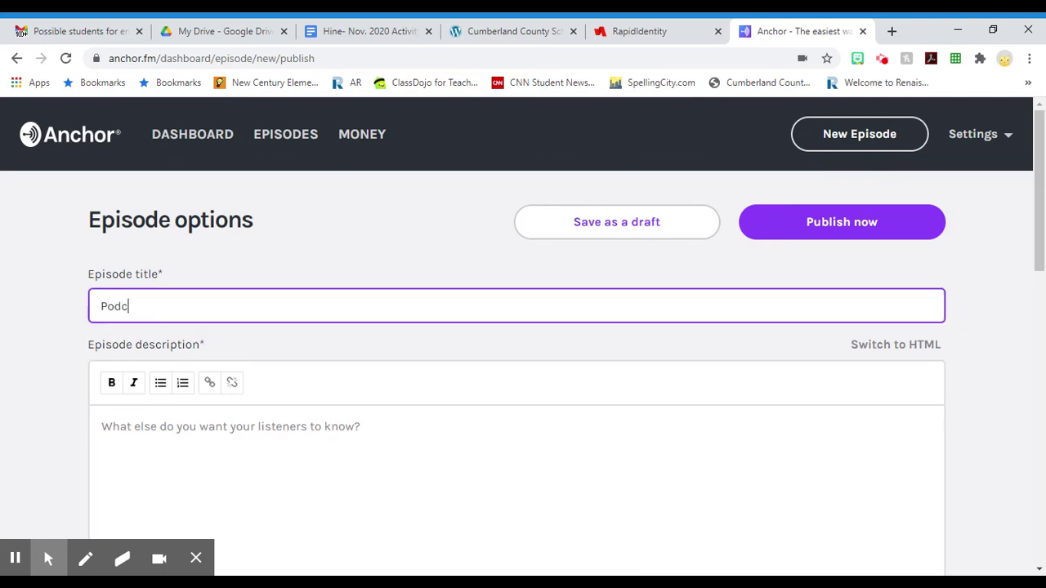
type("asting for the Classroom")
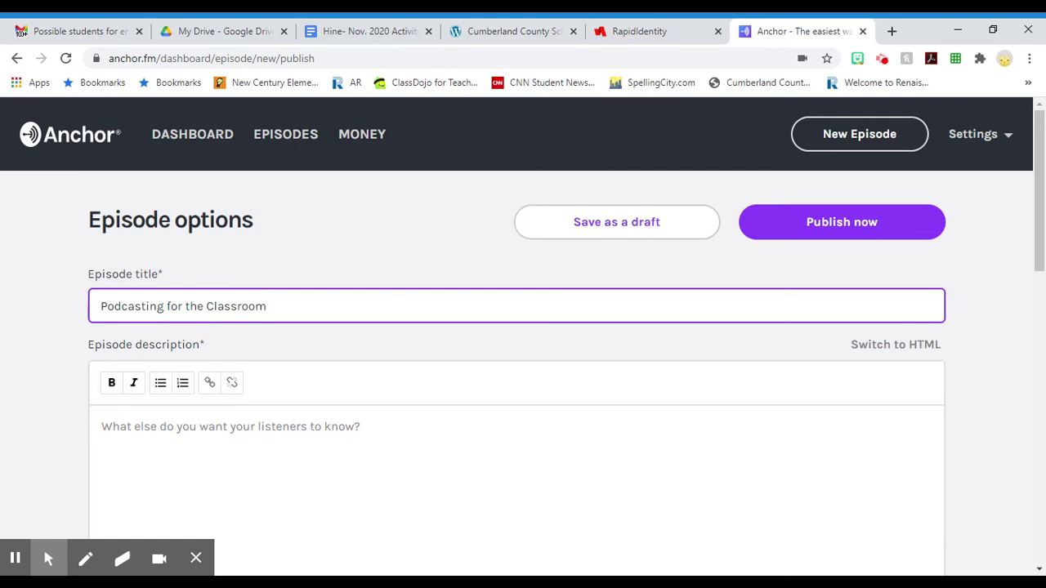
- Enter the episode description "Listen to a first time podcaster who intergrates this into the classroom."
left_click(101, 427)
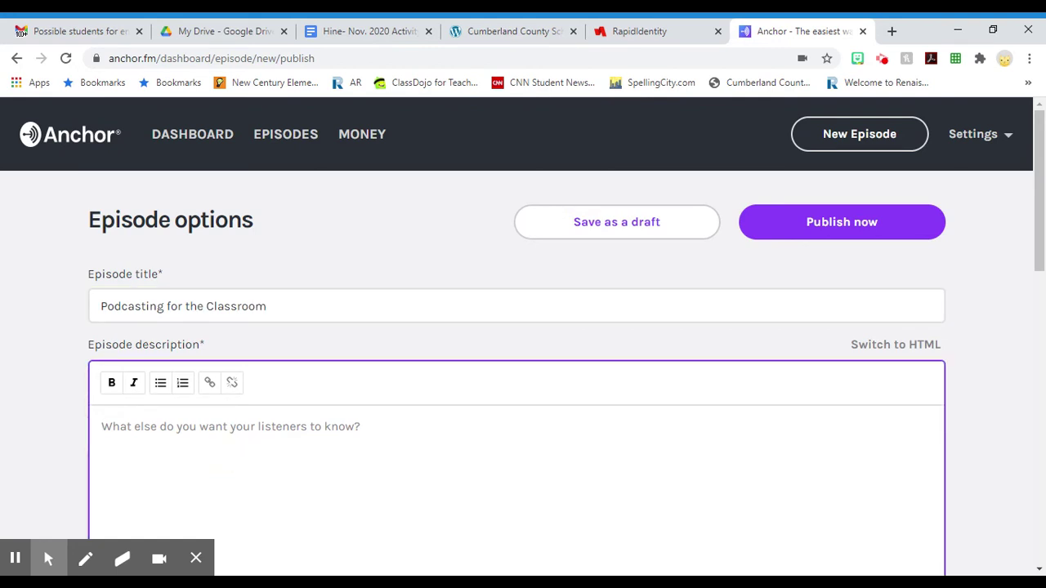
type("Listen to")
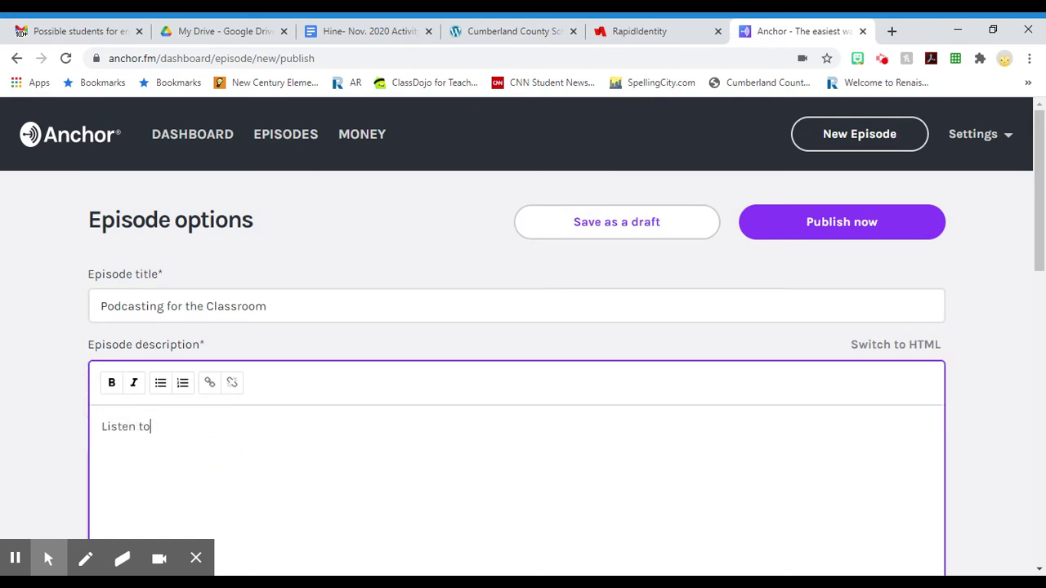
type(" a first time podcaster ")
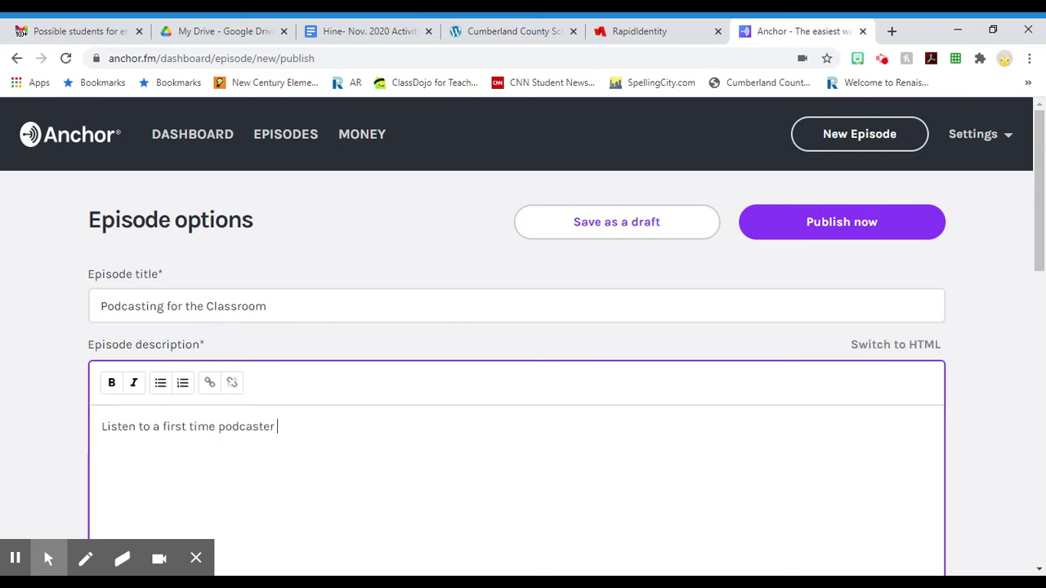
type("u")
key("BackSpace")
type("who intergrates this int")
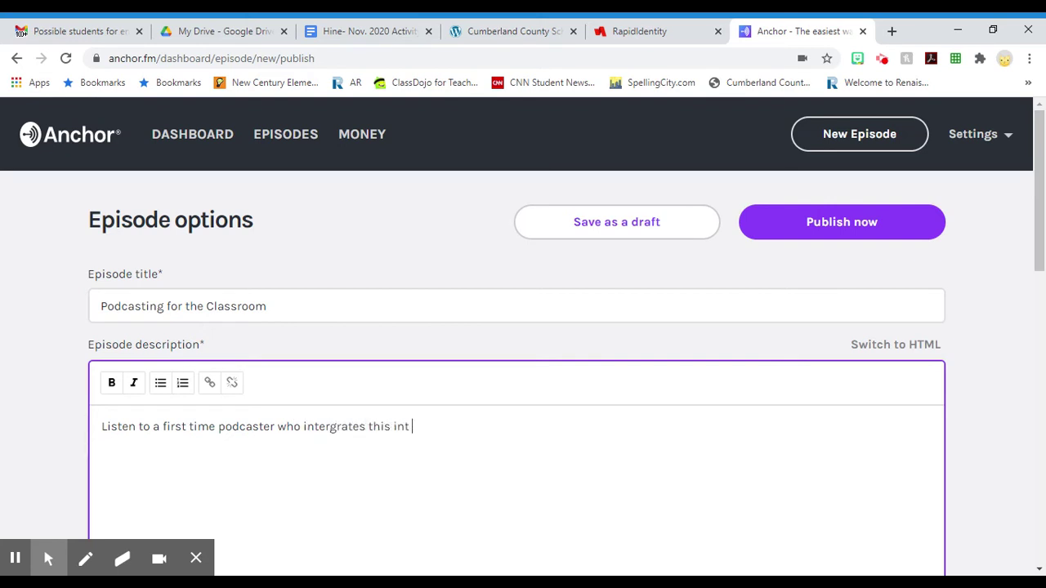
key("BackSpace")
type("o the classroom")
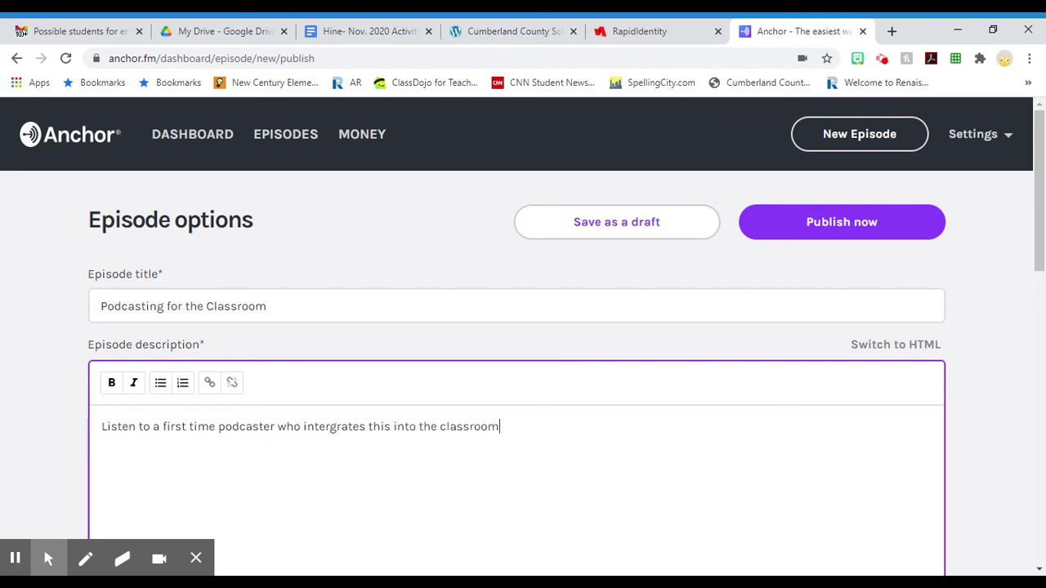
type(".")
- Set the season number to 1 and the episode number to 1
scroll(406, 409, "down", 5)
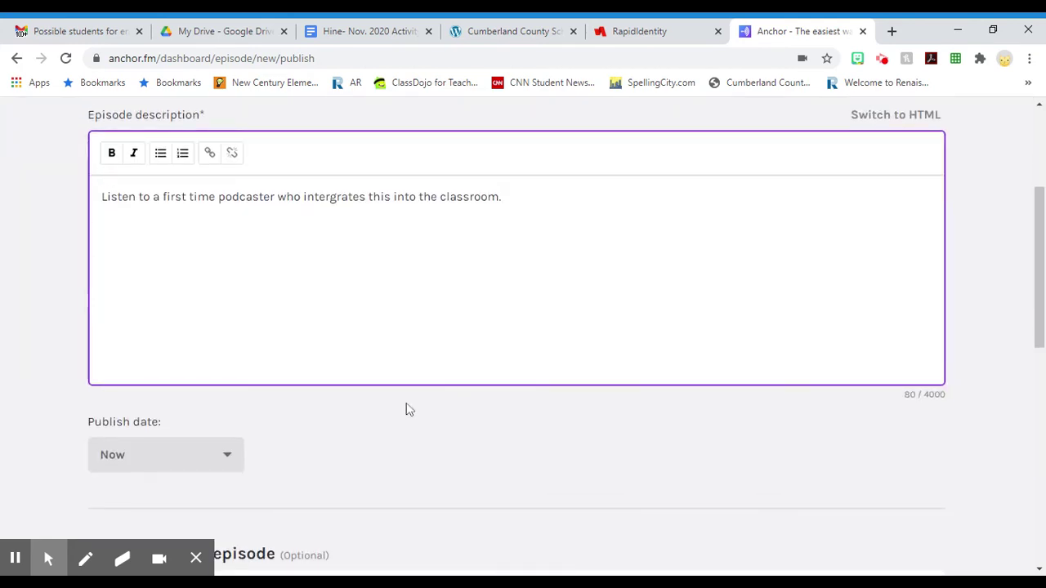
scroll(381, 378, "down", 3)
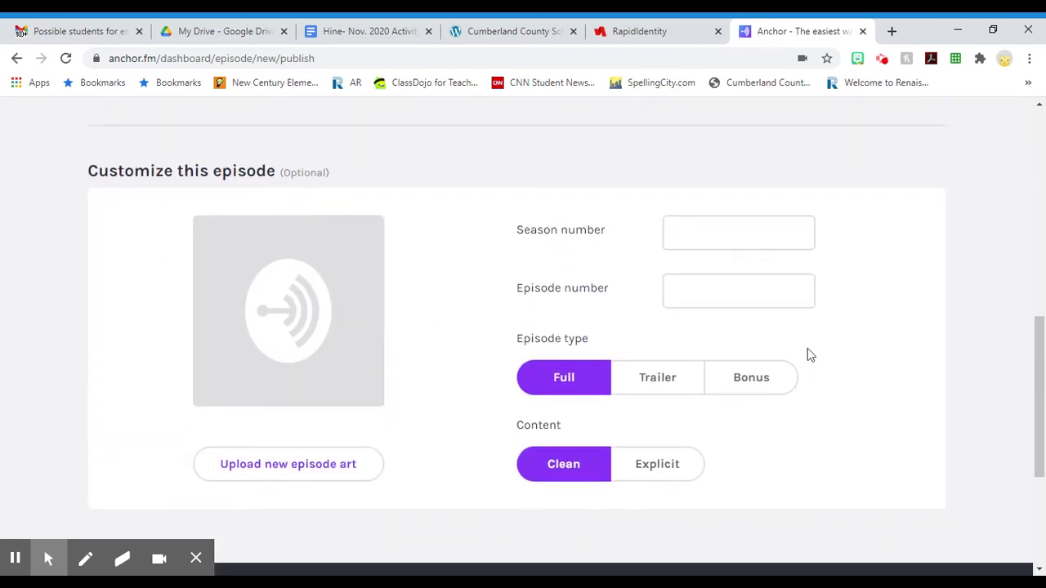
left_click(727, 233)
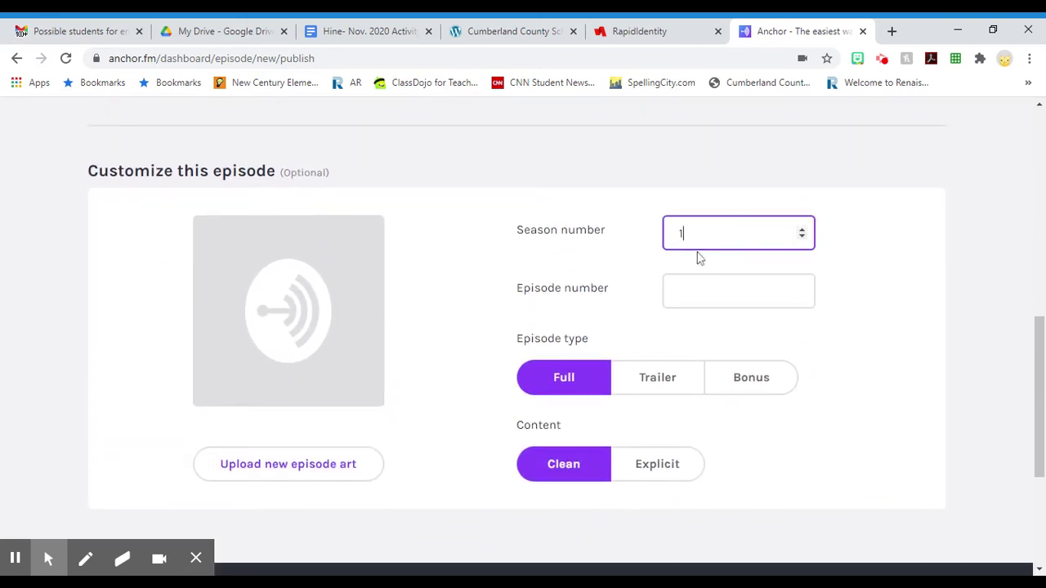
left_click(689, 291)
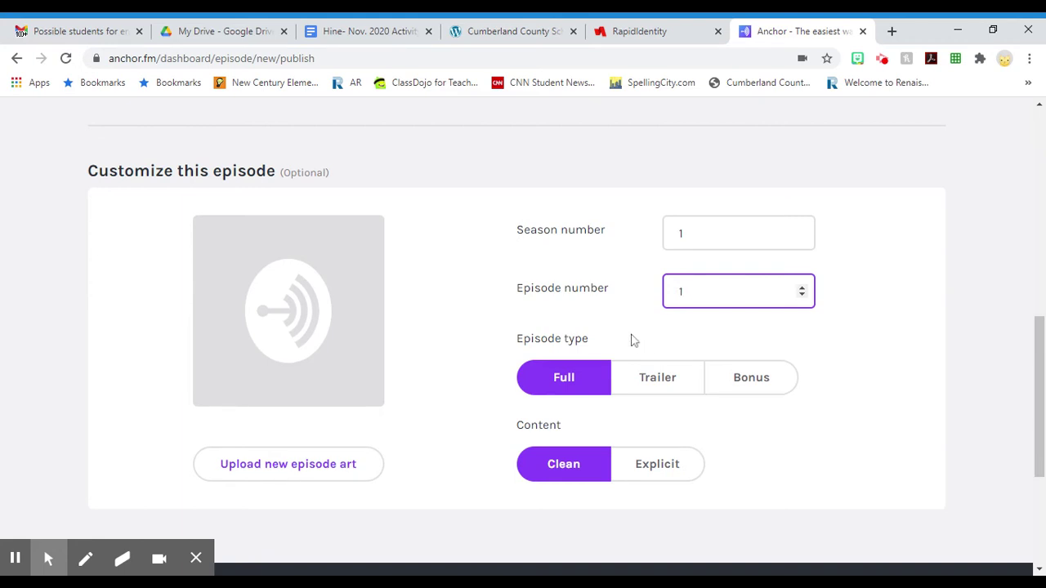
- Review the remaining episode options and publish the episode immediately
scroll(625, 305, "down", 3)
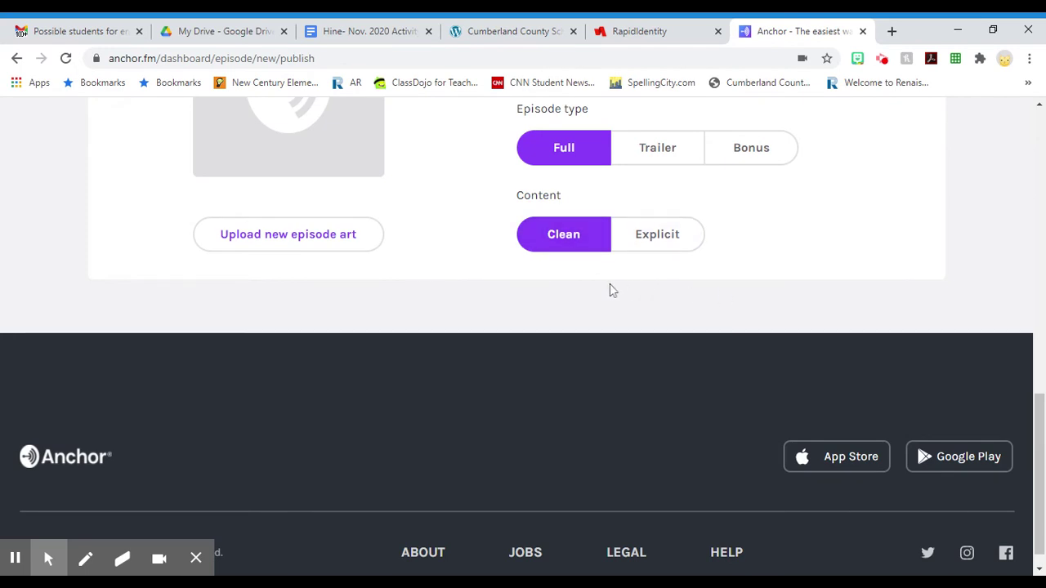
scroll(612, 287, "up", 15)
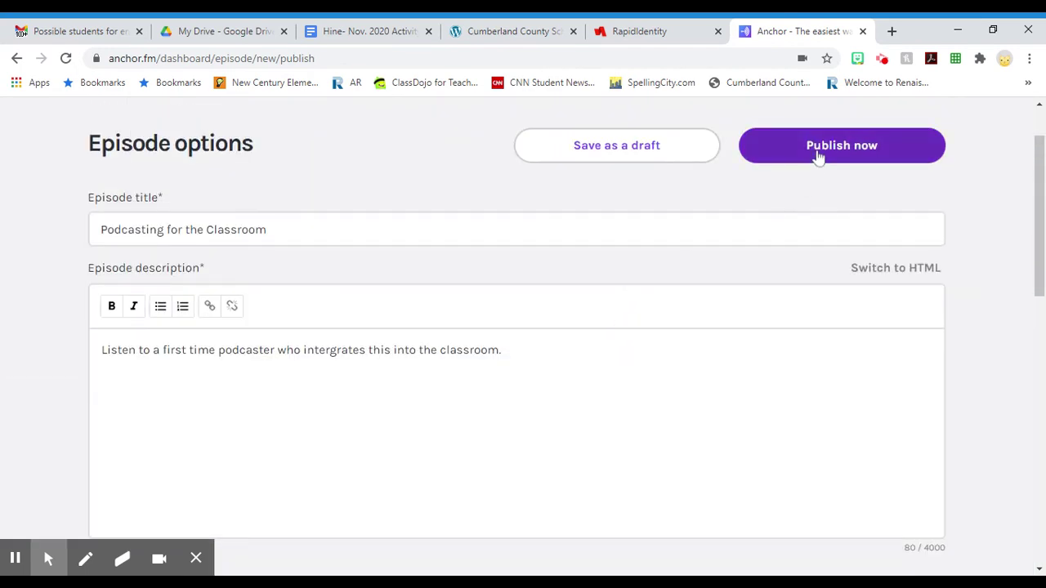
left_click(818, 156)
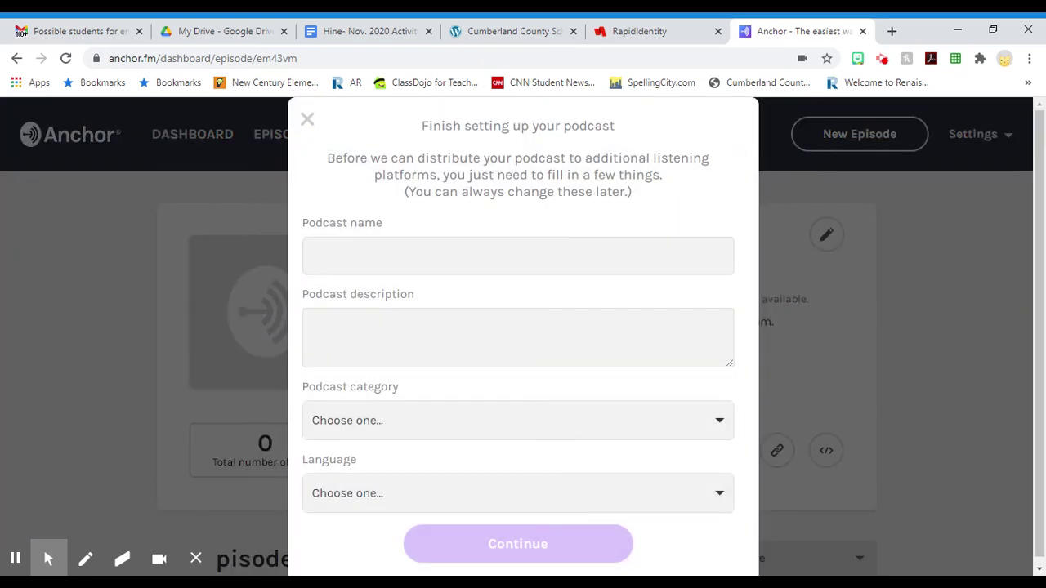
- Name the podcast "Classroom Podcaster" in the podcast setup form
left_click(479, 256)
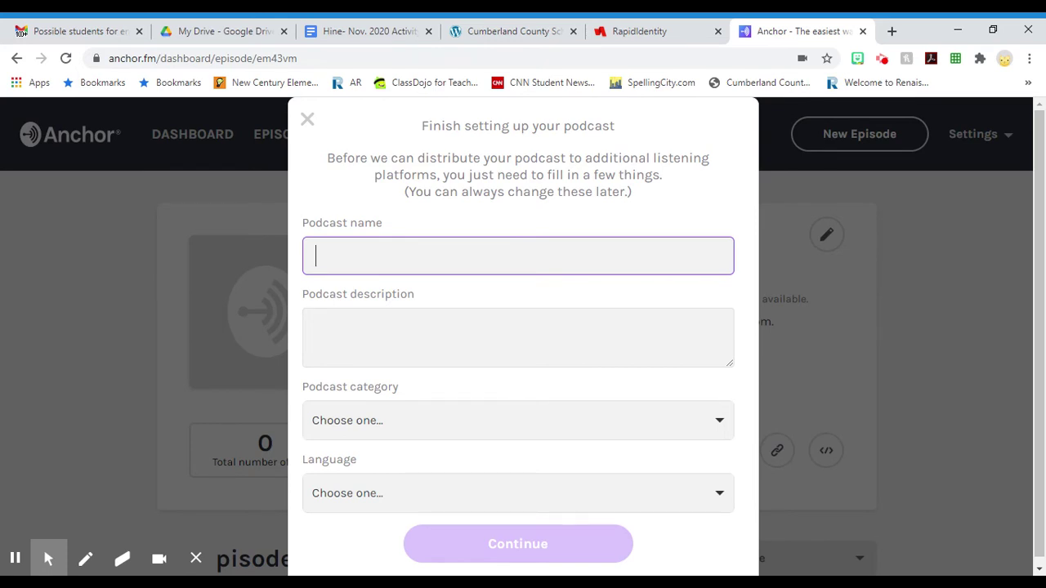
type("Classroom")
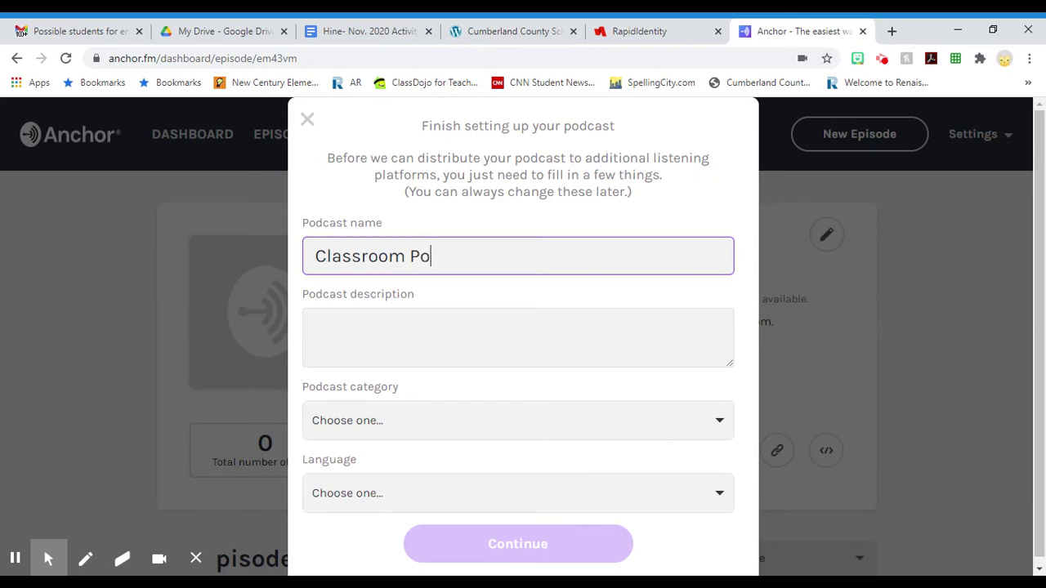
type("Pof")
key("BackSpace")
type("dcaster")
- Enter "How to use podcasting in the classroom." as the podcast description
left_click(426, 349)
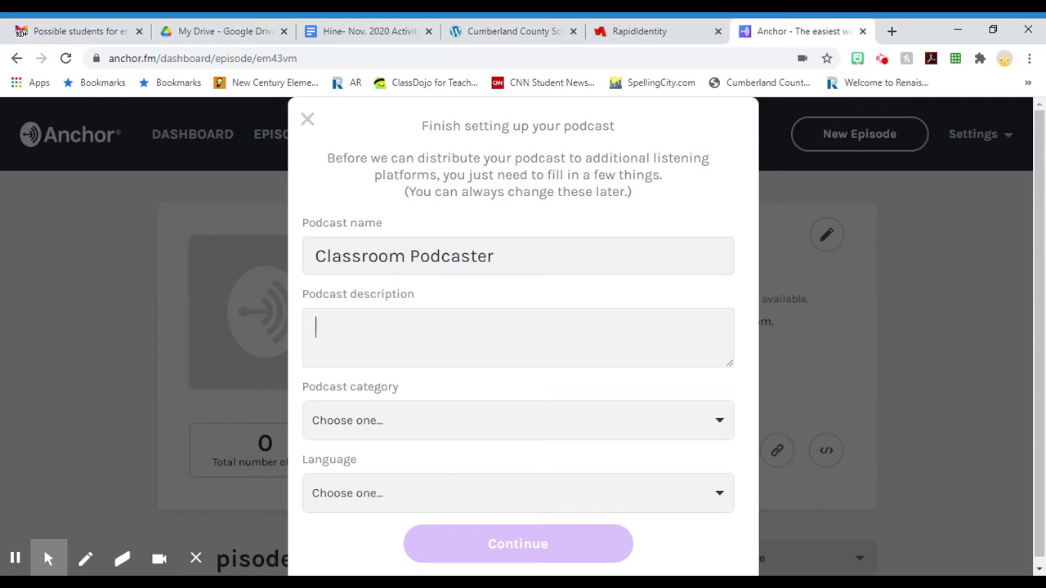
type("How to use ")
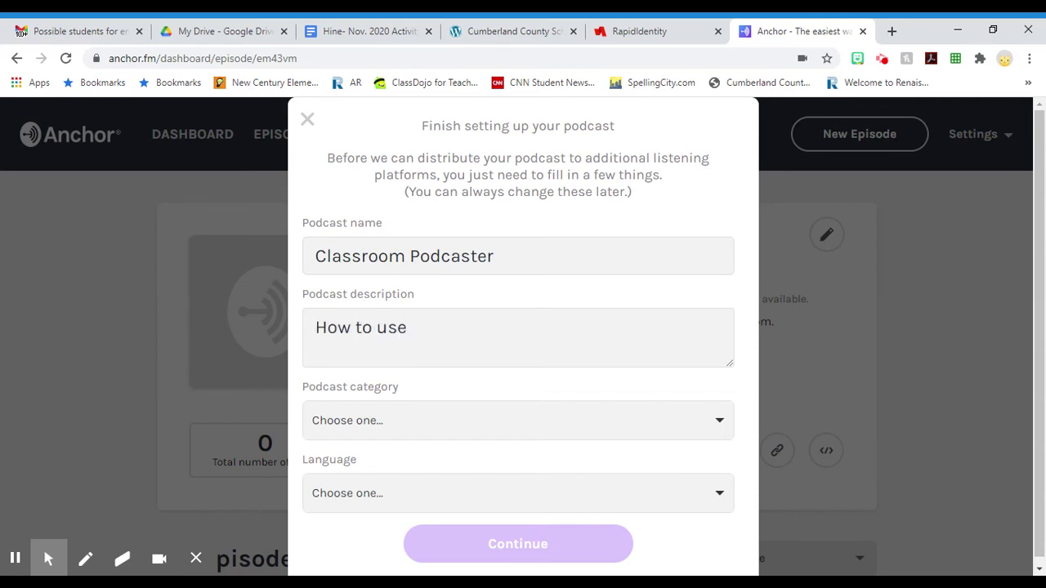
type("podcasting in the classro")
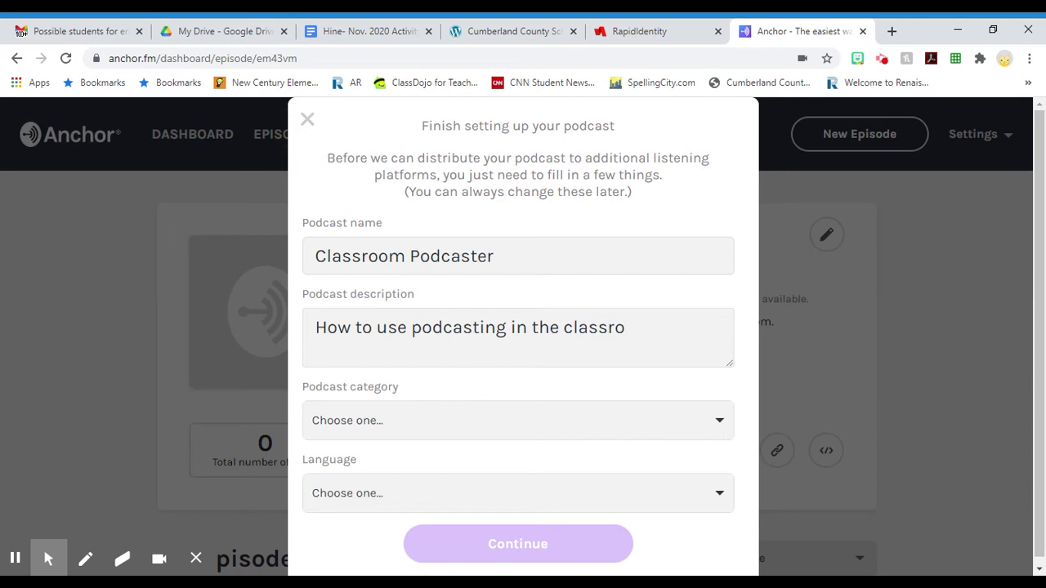
type("mom.")
- Set the podcast category to Education and the language to English, and continue to the cover art setup
left_click(389, 431)
scroll(414, 429, "down", 7)
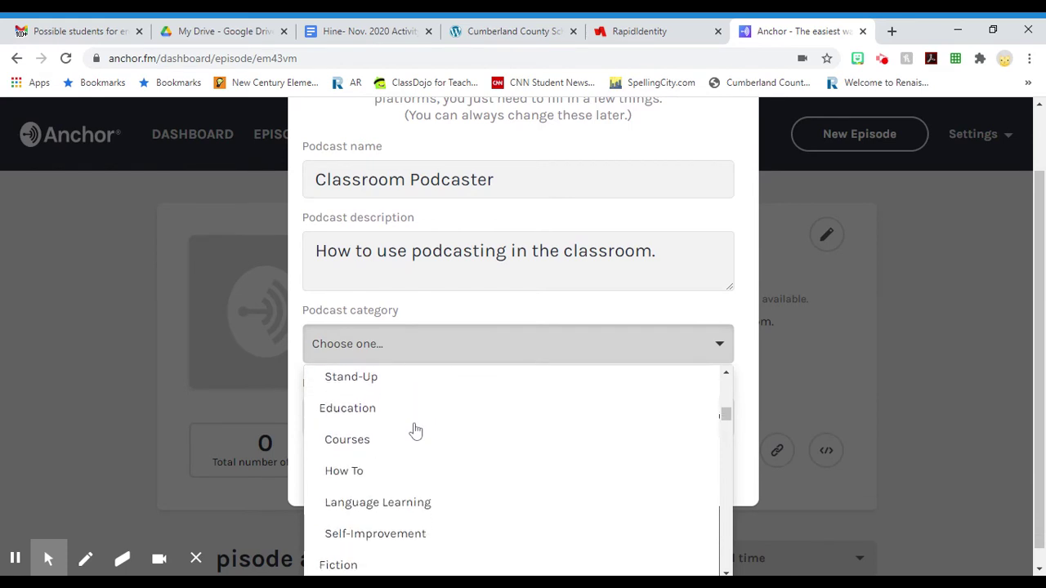
left_click(369, 409)
left_click(353, 484)
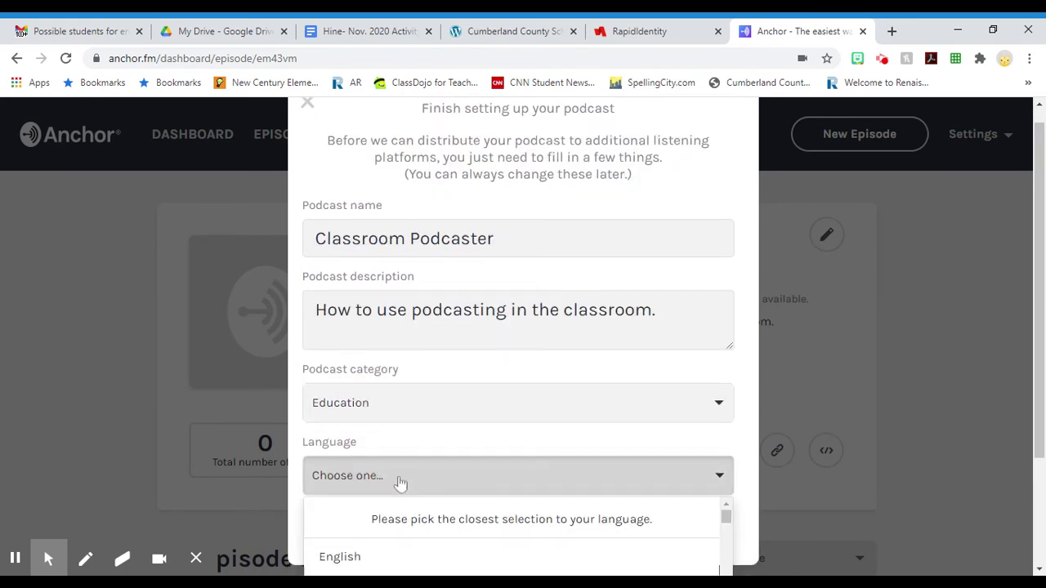
left_click(355, 495)
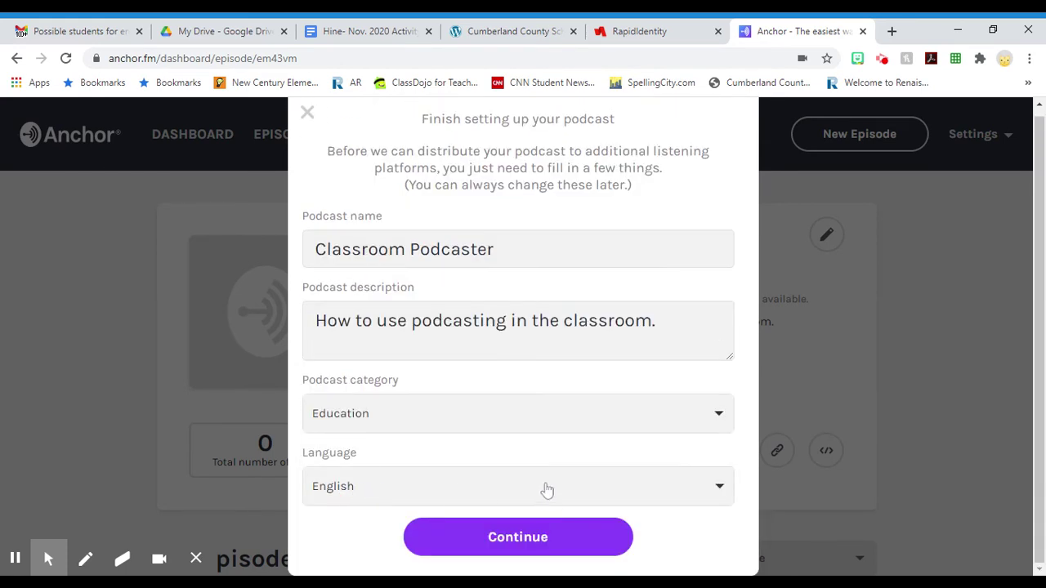
left_click(572, 536)
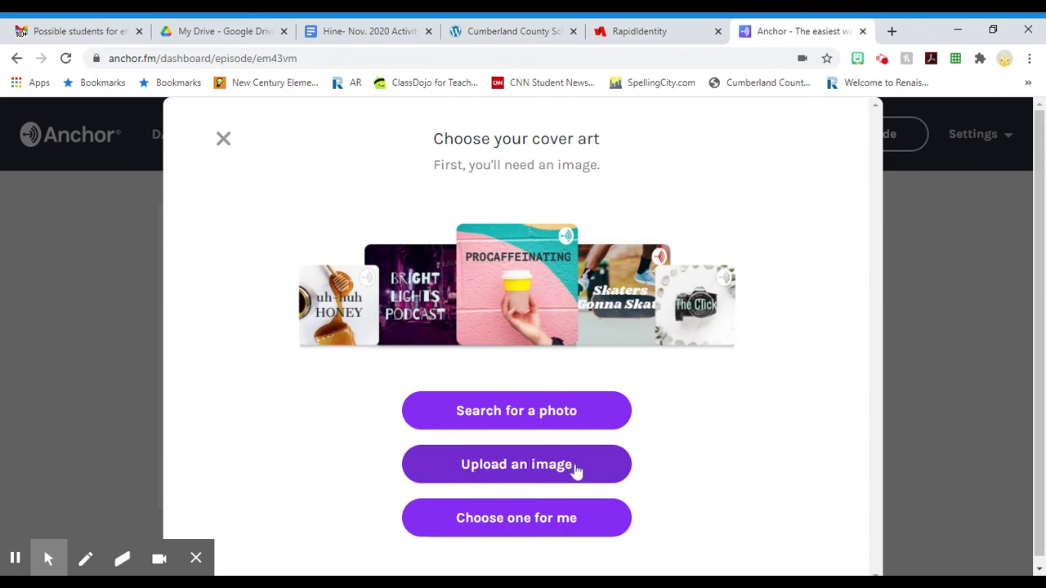
- Search the free cover art photos for "school" and choose the picture of a red apple on stacked books
scroll(564, 498, "down", 1)
left_click(577, 409)
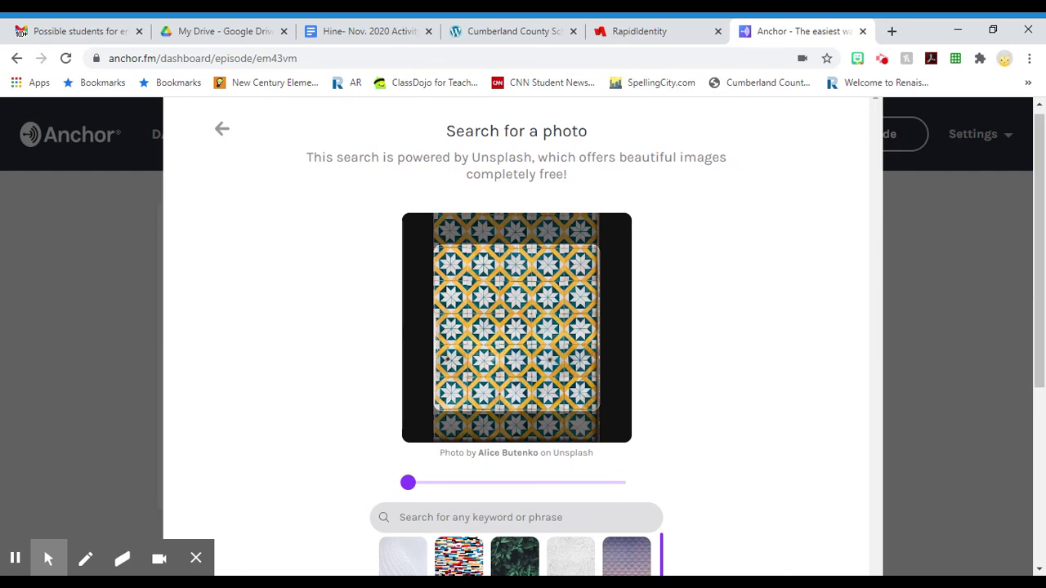
scroll(588, 253, "down", 4)
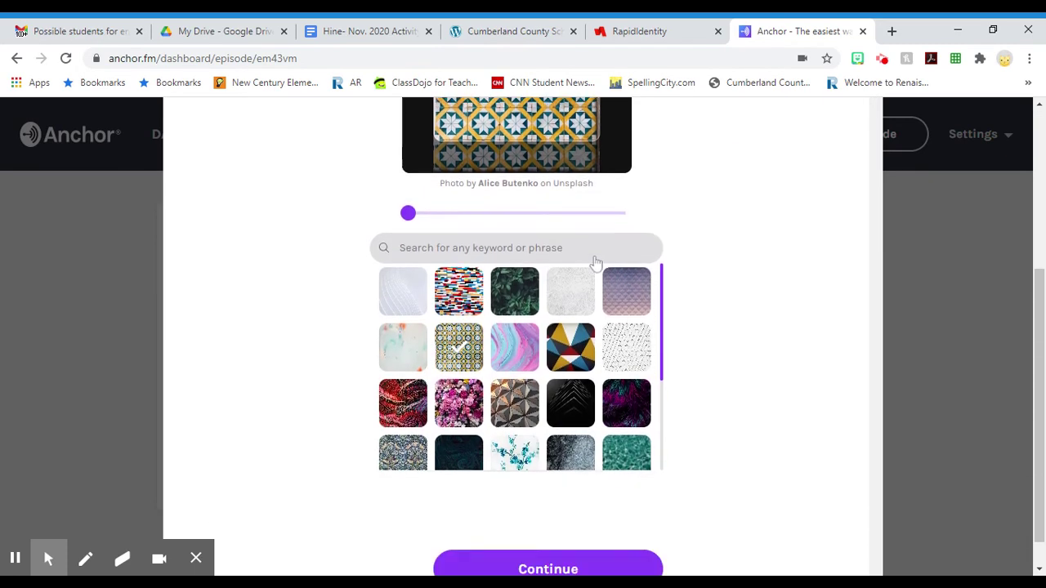
left_click(464, 214)
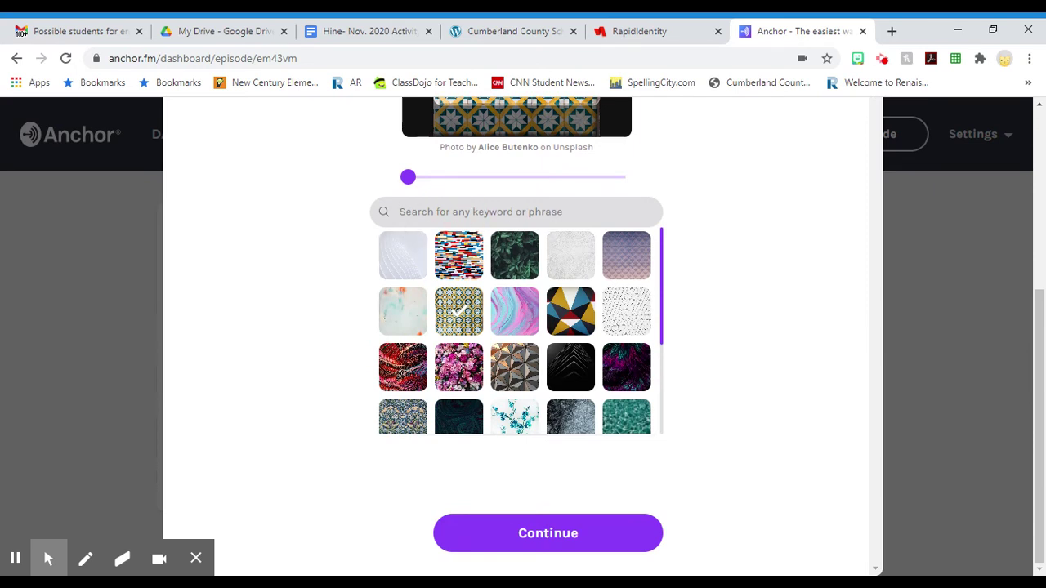
type("school")
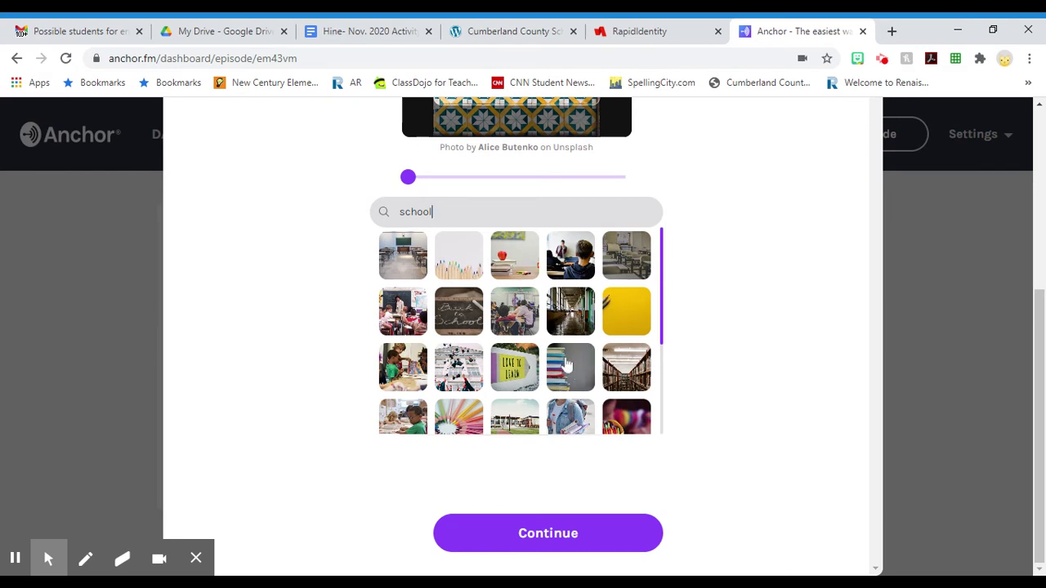
left_click(384, 266)
left_click(510, 255)
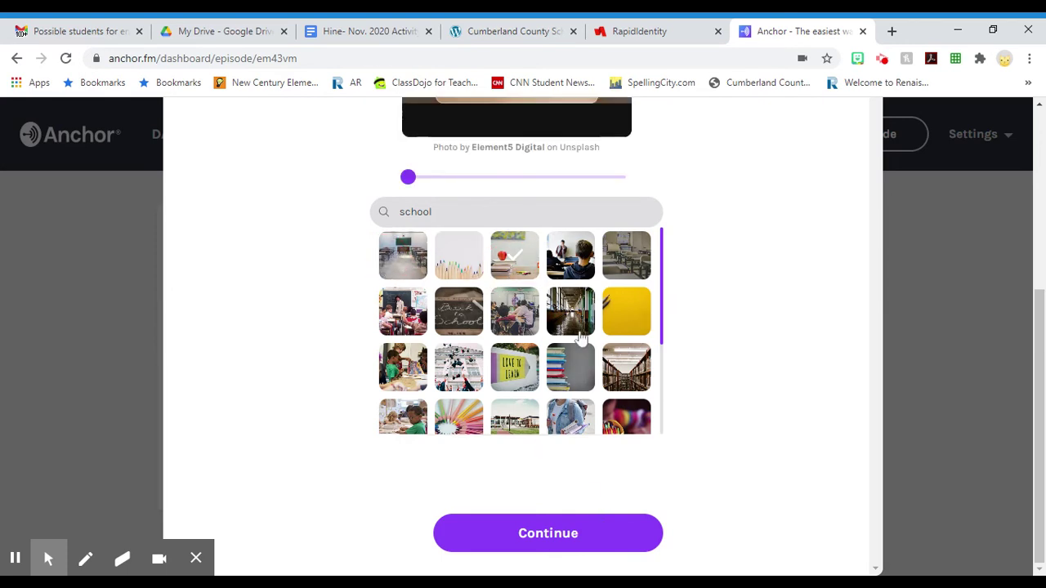
- Reposition the photo so the full book stack and the pencils sit inside the crop frame, and continue to the text settings
scroll(706, 292, "up", 4)
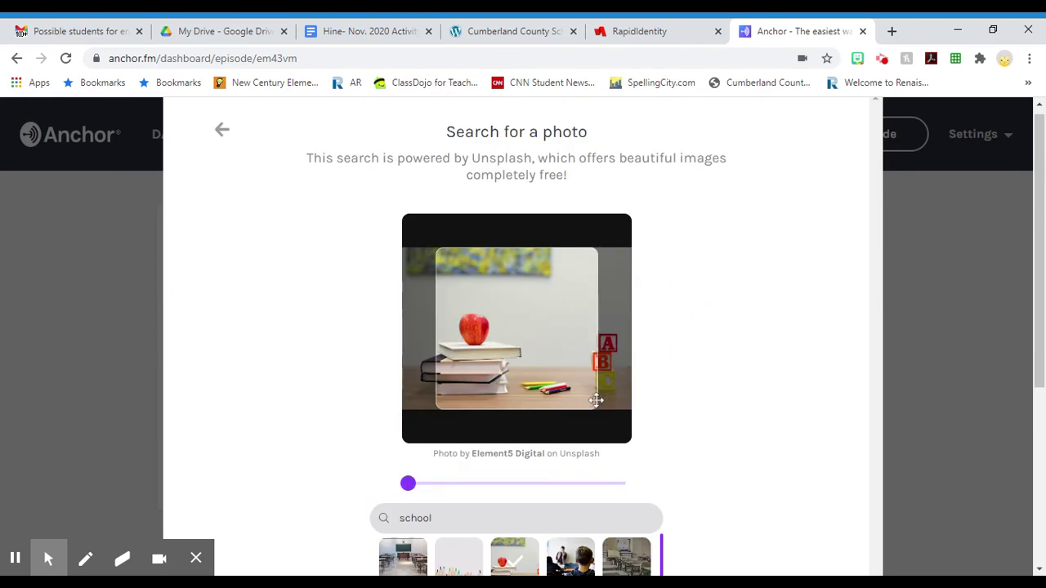
left_click_drag(596, 401, 585, 381)
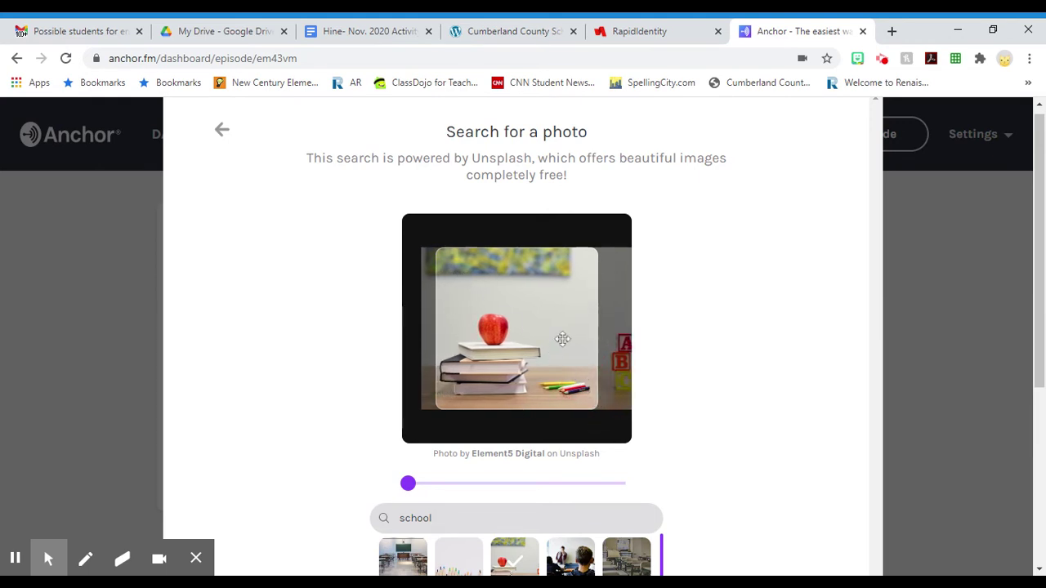
left_click_drag(563, 339, 551, 298)
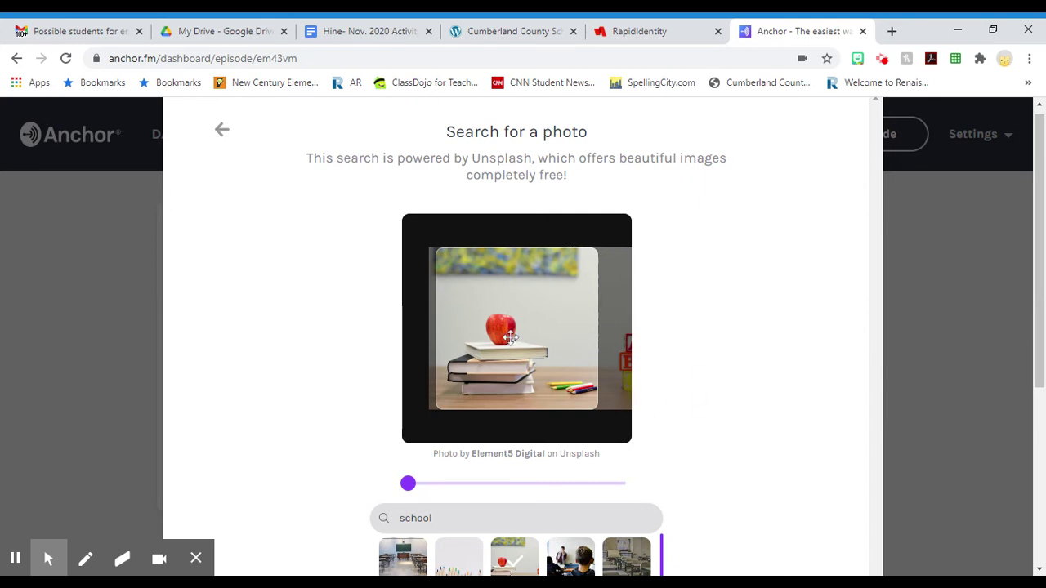
left_click_drag(512, 338, 499, 334)
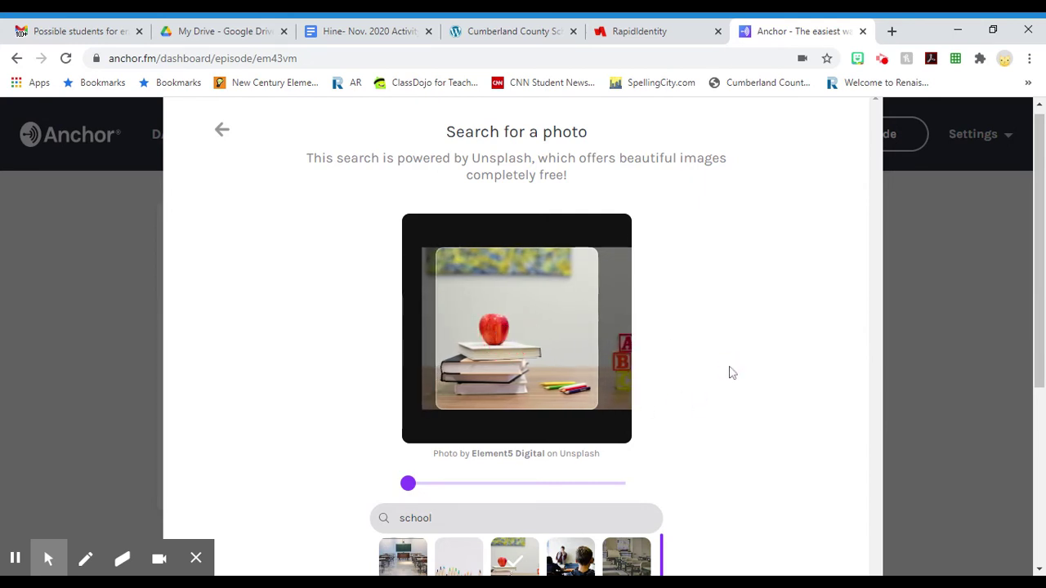
scroll(711, 371, "down", 3)
scroll(711, 370, "down", 2)
left_click(576, 535)
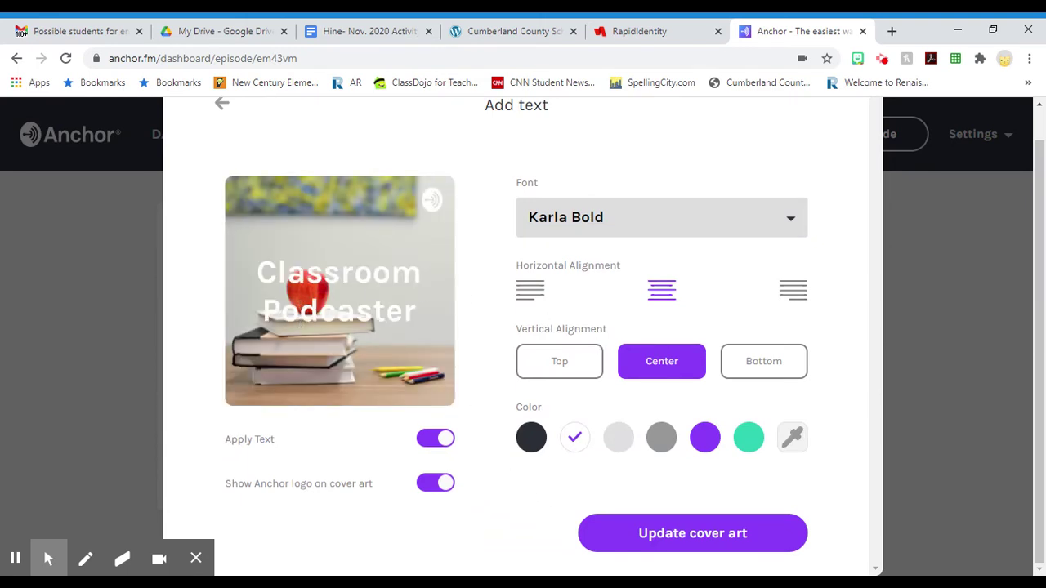
- Try the Barrio font on the cover title, and settle on Old Standard Italic
left_click(569, 234)
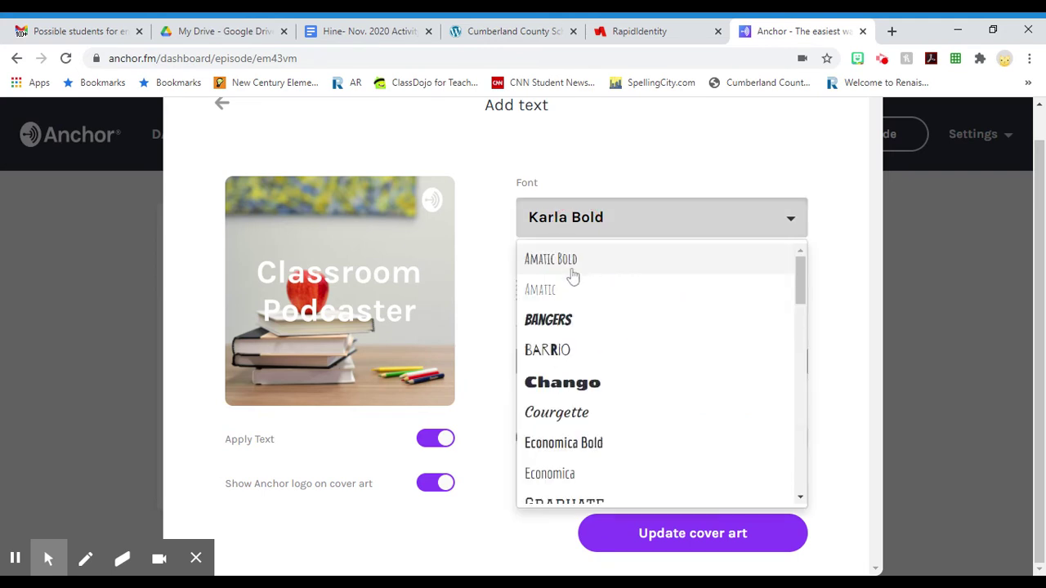
left_click(566, 350)
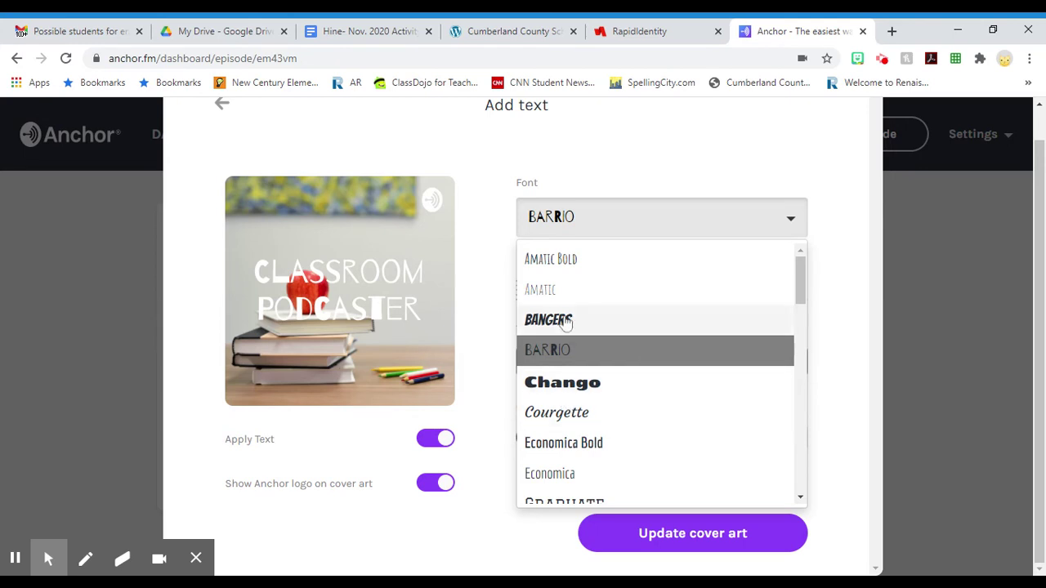
scroll(578, 350, "down", 8)
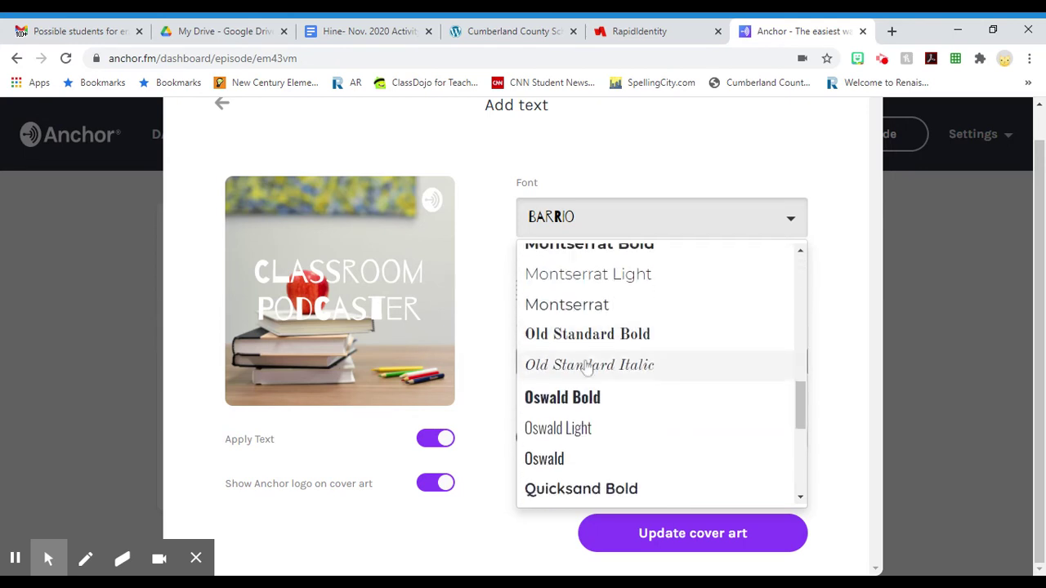
left_click(585, 372)
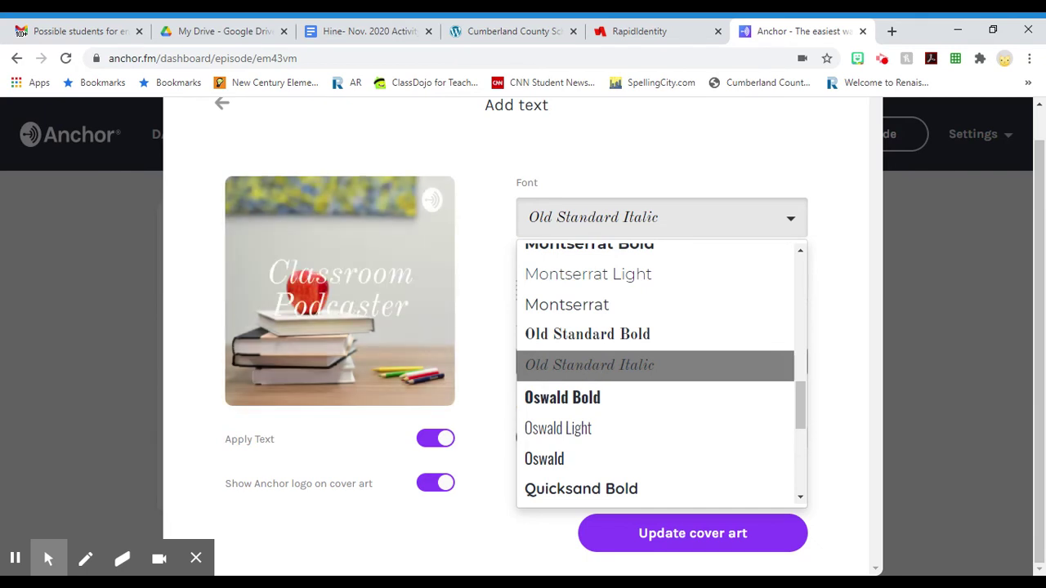
left_click(481, 389)
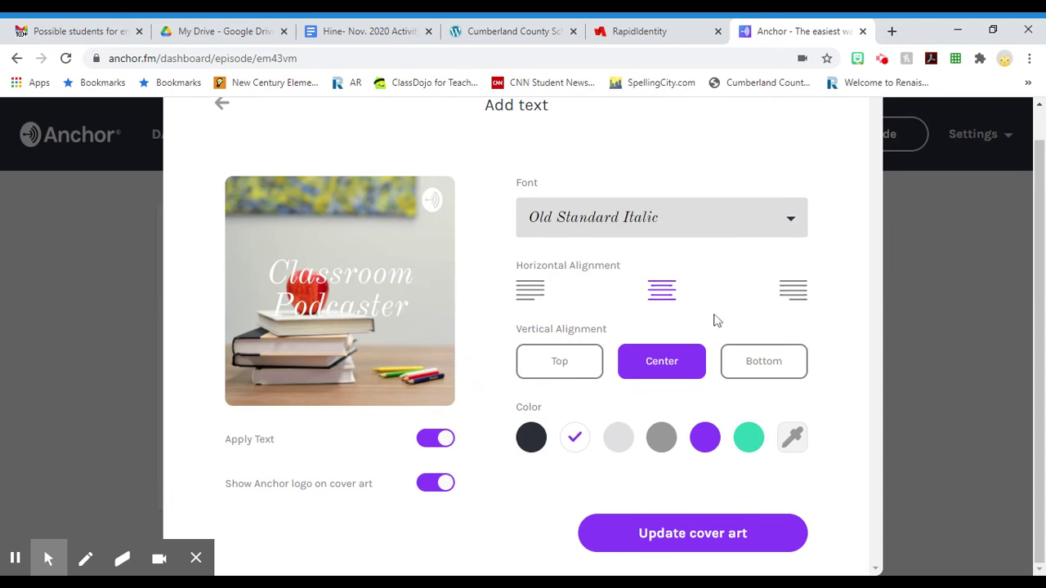
- Compare the top and bottom vertical alignments for the cover title and keep it aligned to the top
left_click(564, 364)
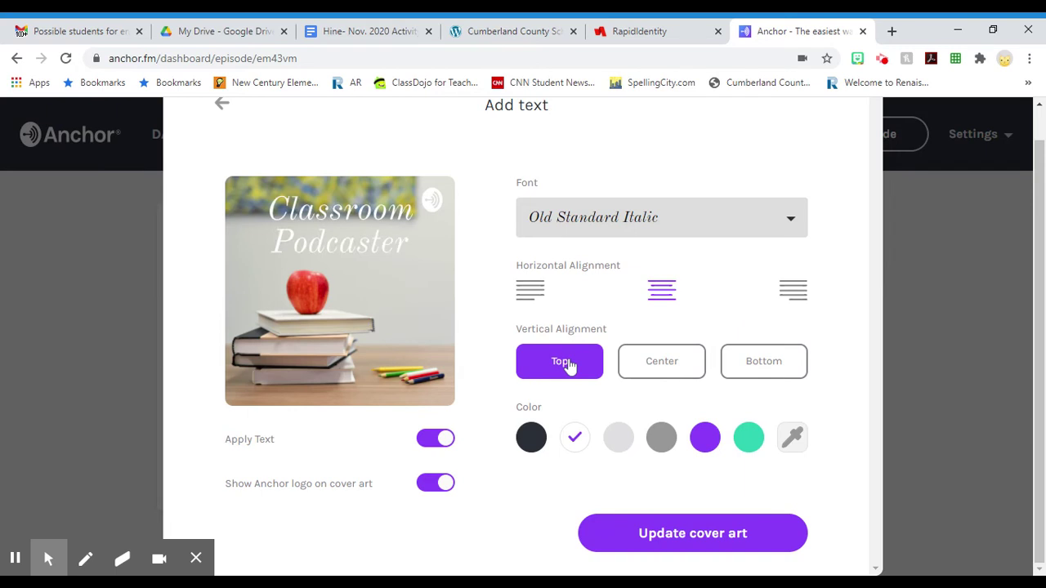
left_click(787, 369)
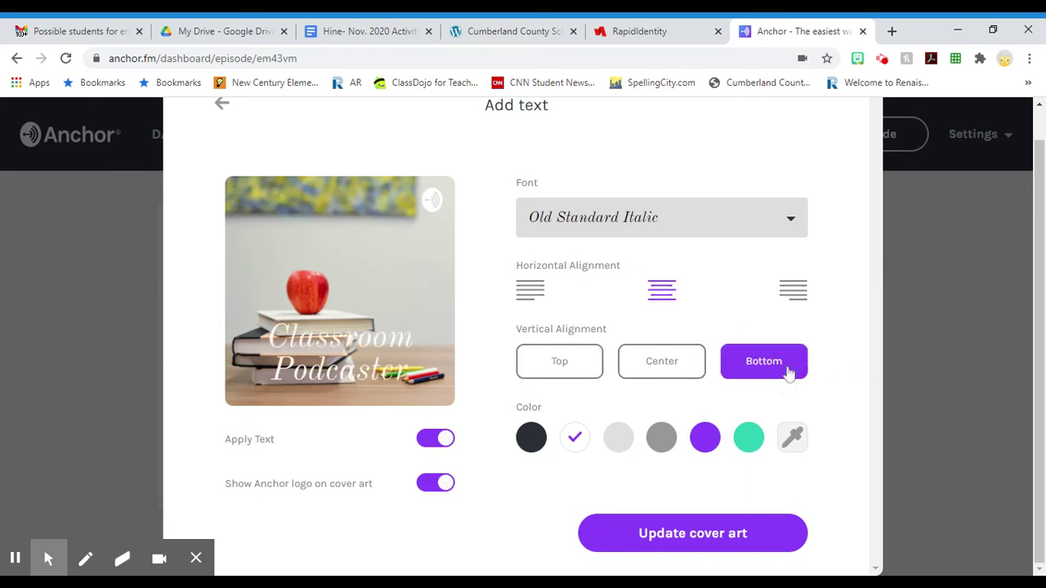
left_click(585, 369)
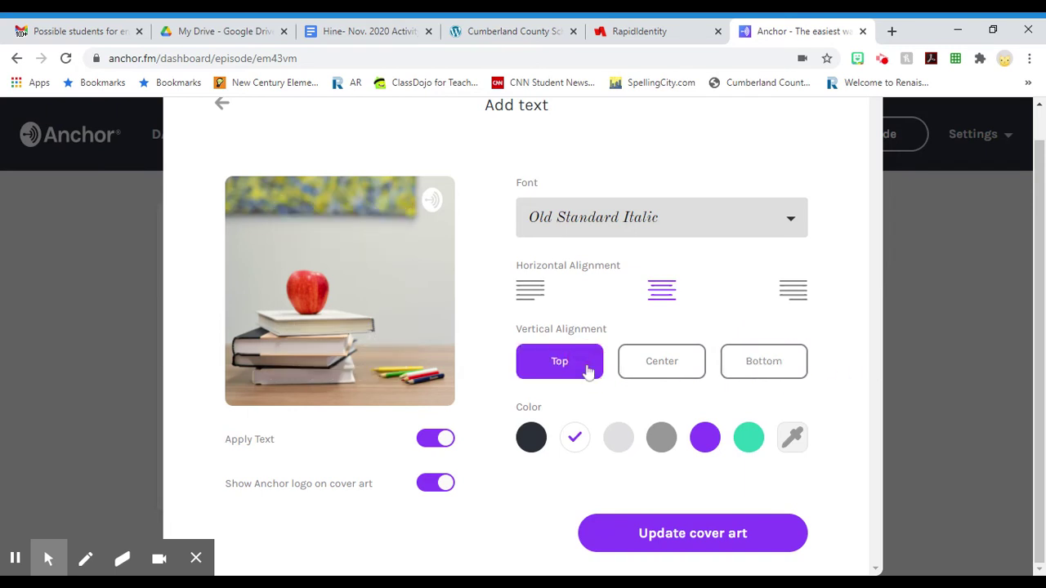
- Try the preset colors on the cover title, and give it the custom dark blue #0E2433
left_click(626, 443)
left_click(666, 444)
left_click(709, 447)
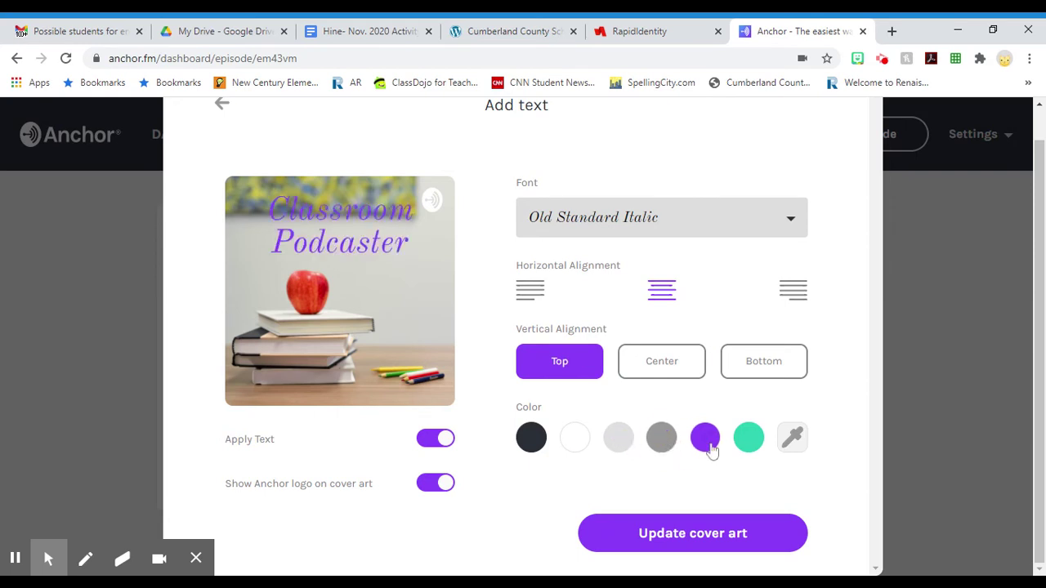
left_click(744, 448)
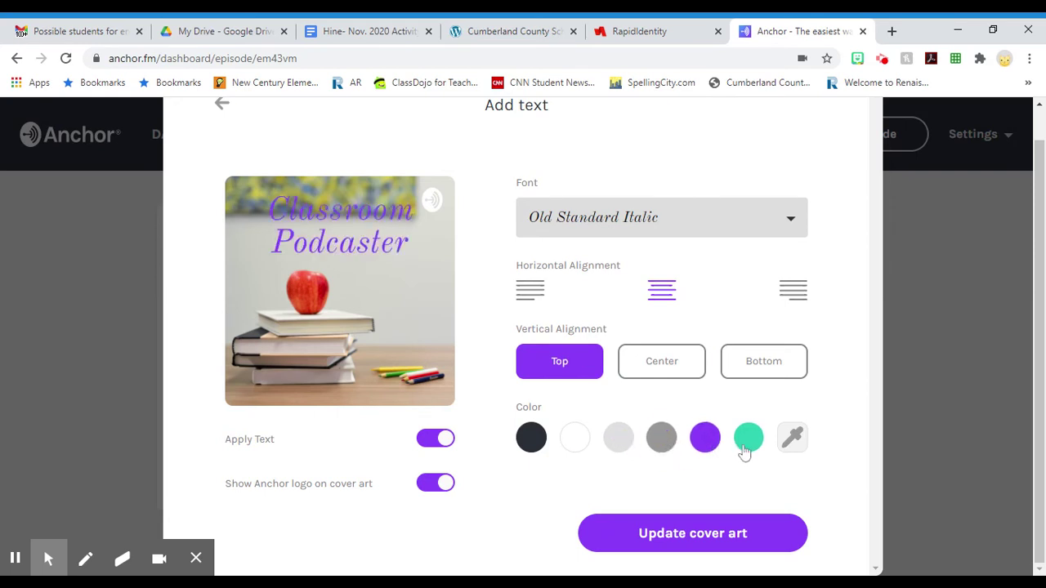
left_click(790, 449)
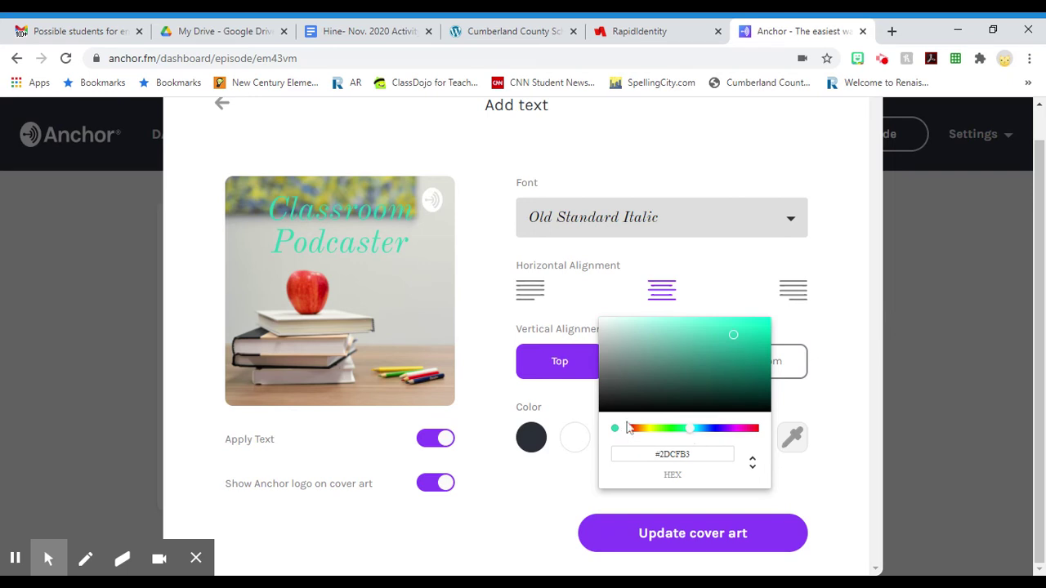
left_click(725, 394)
left_click_drag(695, 430, 705, 435)
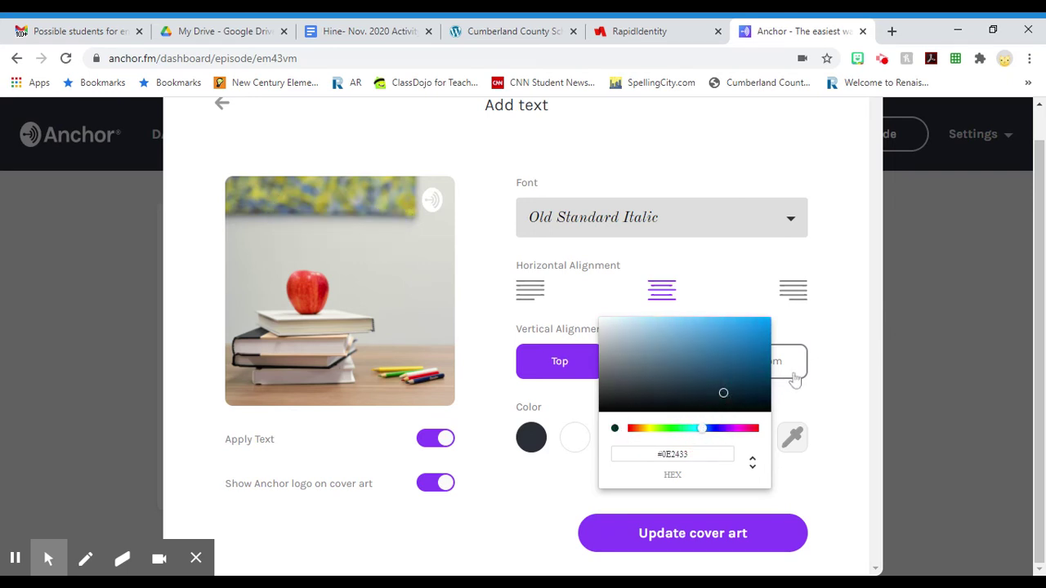
left_click(836, 357)
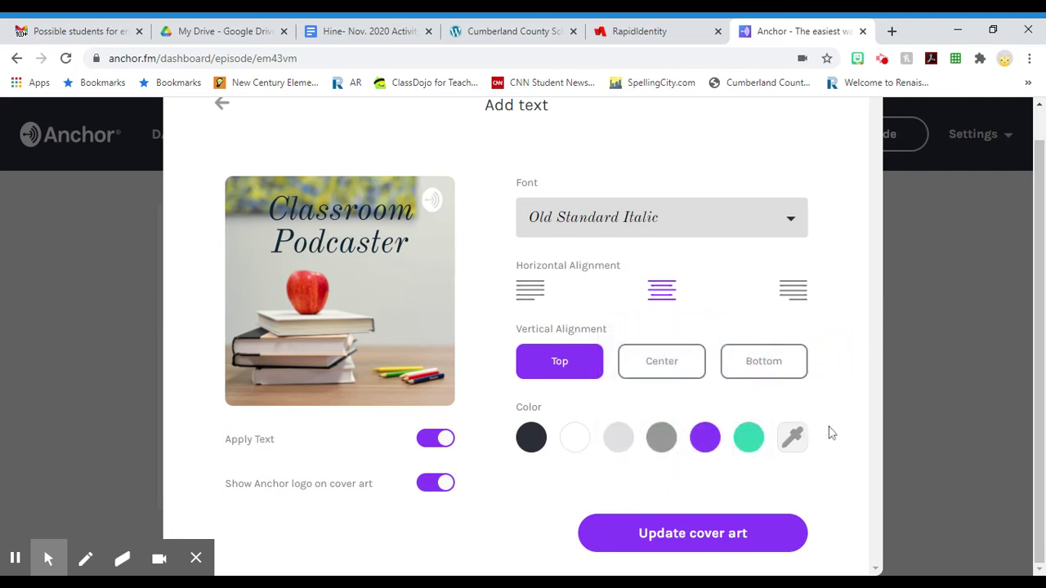
- Update the cover art and submit the podcast for automatic distribution to all major listening platforms
left_click(762, 531)
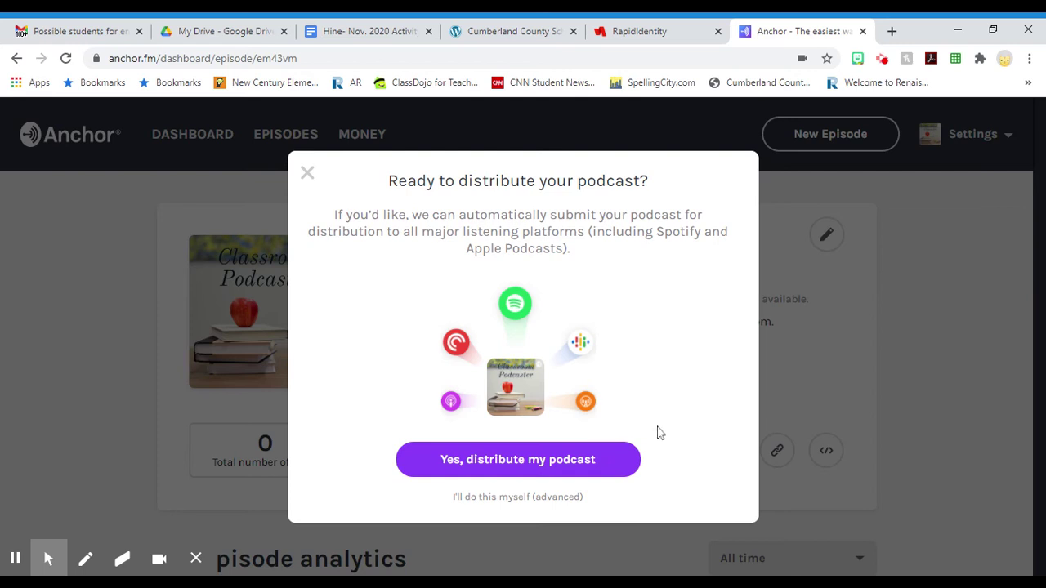
left_click(604, 458)
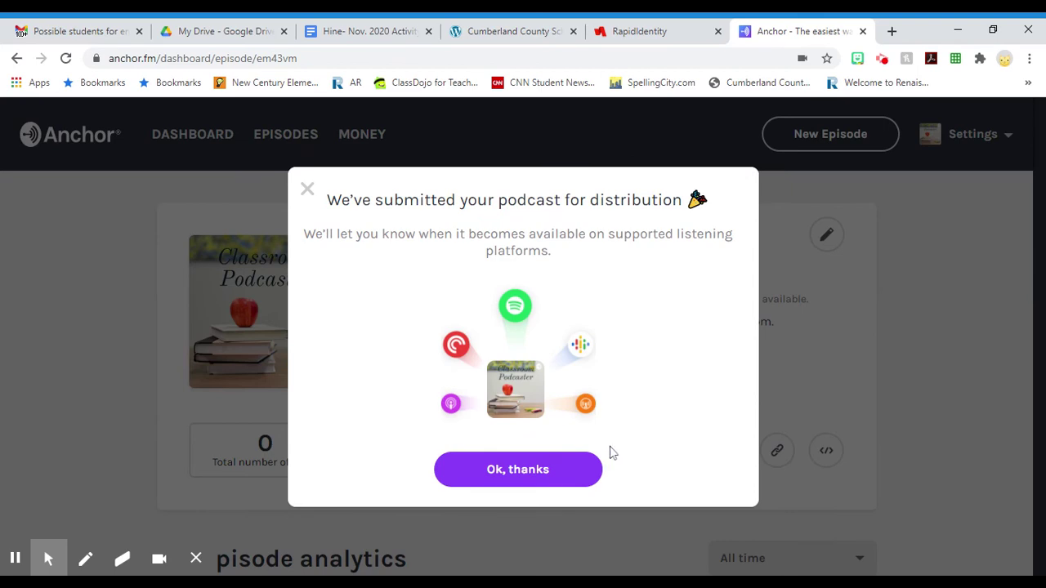
left_click(544, 472)
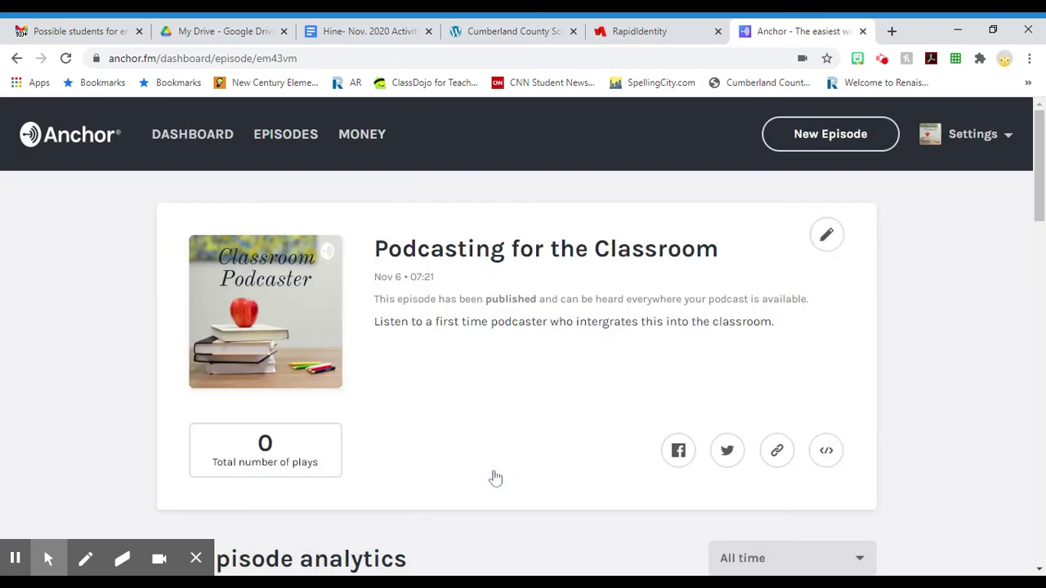
- Examine the published episode's sharing options, analytics, performance and audio segments
left_click(790, 452)
scroll(689, 460, "down", 6)
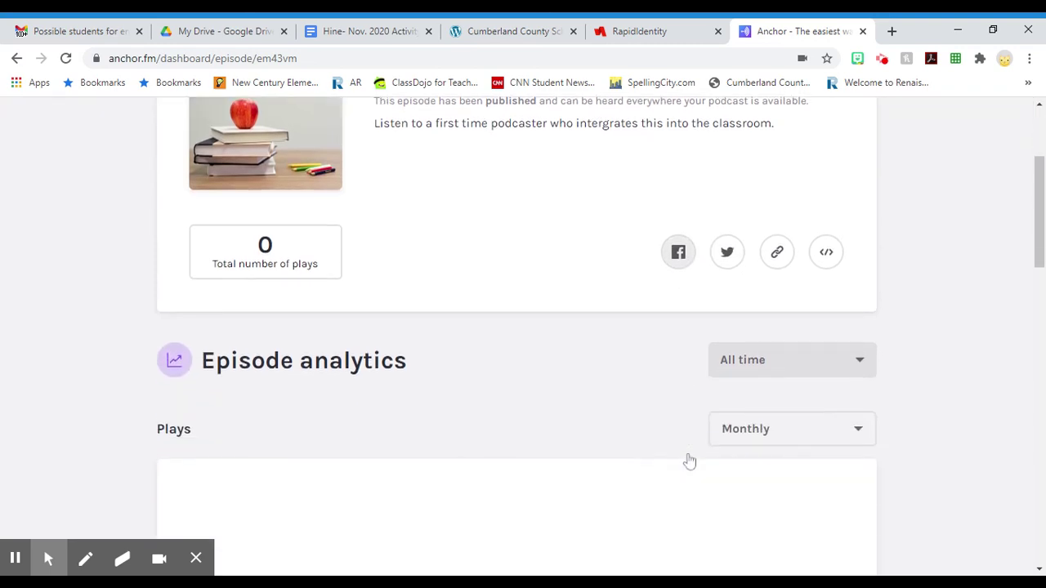
scroll(689, 457, "up", 6)
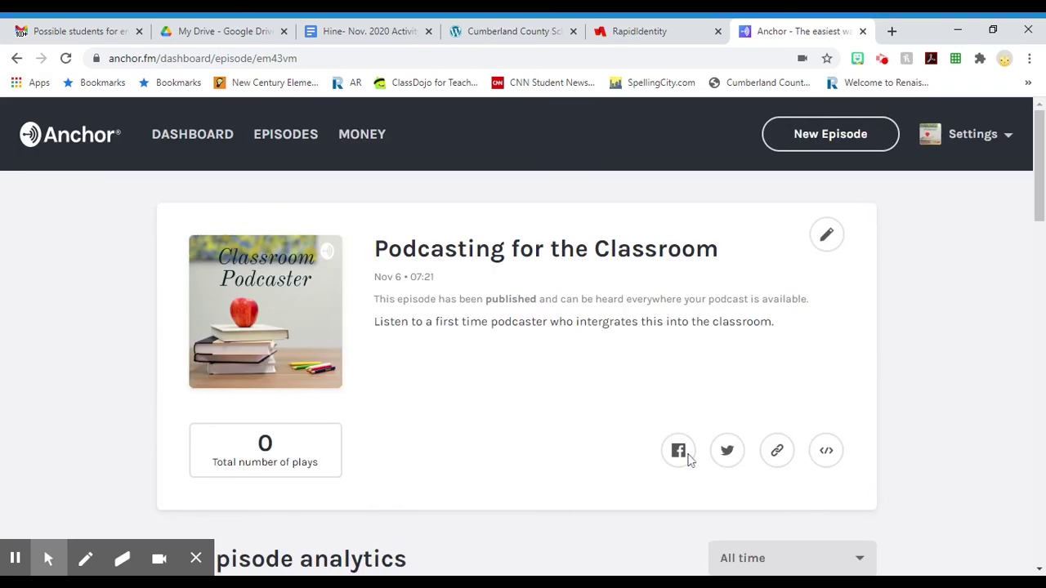
scroll(504, 431, "down", 6)
scroll(504, 430, "down", 5)
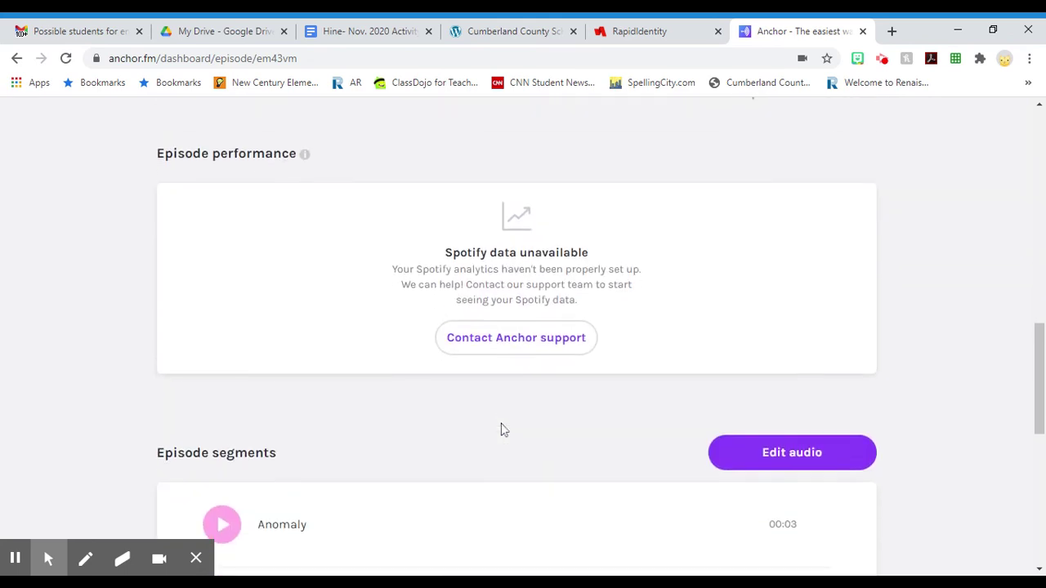
scroll(493, 418, "up", 6)
scroll(490, 412, "up", 6)
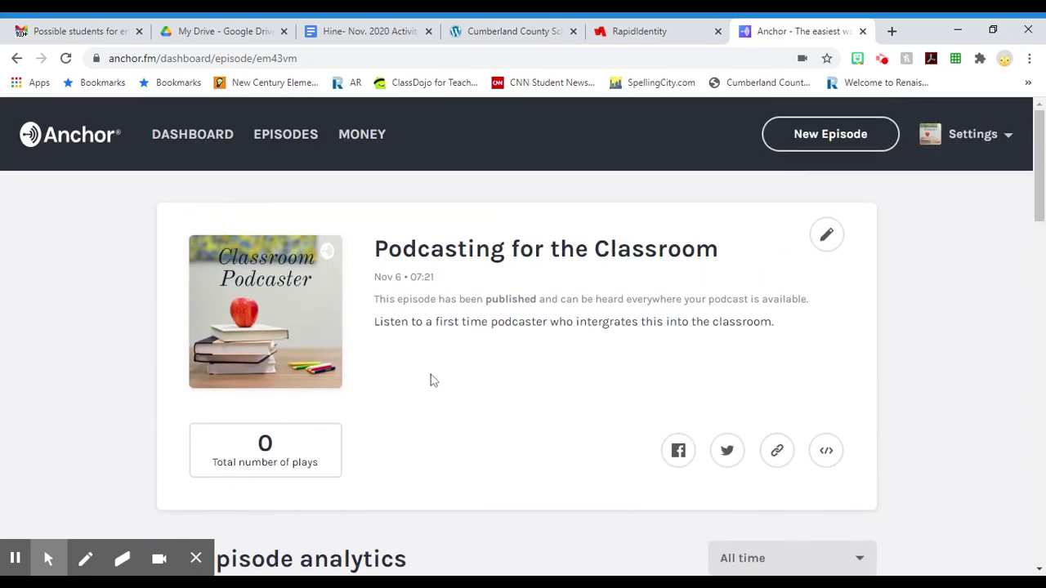
- Start a new episode and open the library of previously uploaded audio
left_click(868, 136)
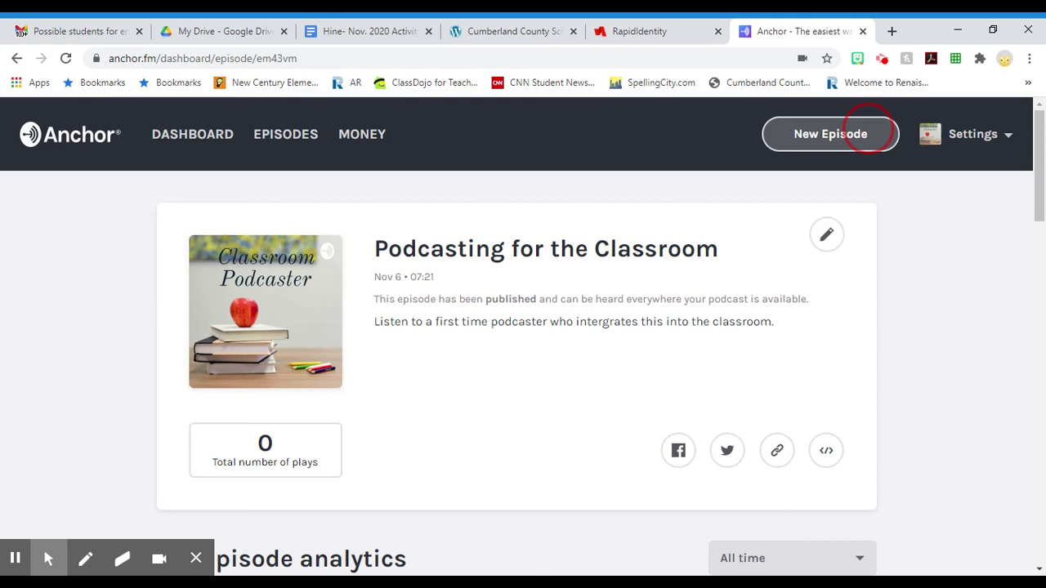
left_click(825, 138)
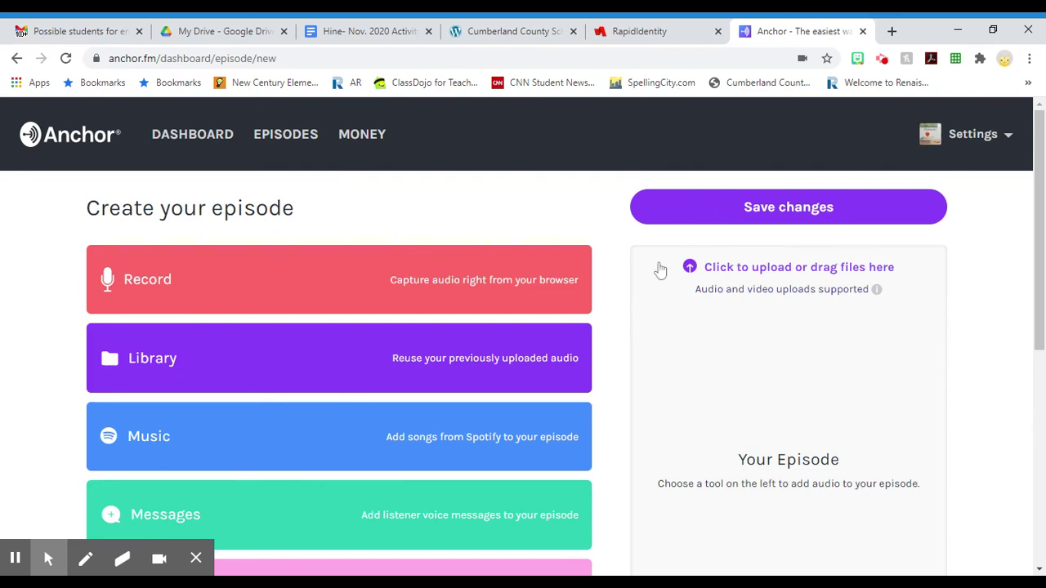
scroll(292, 318, "down", 3)
scroll(332, 326, "up", 3)
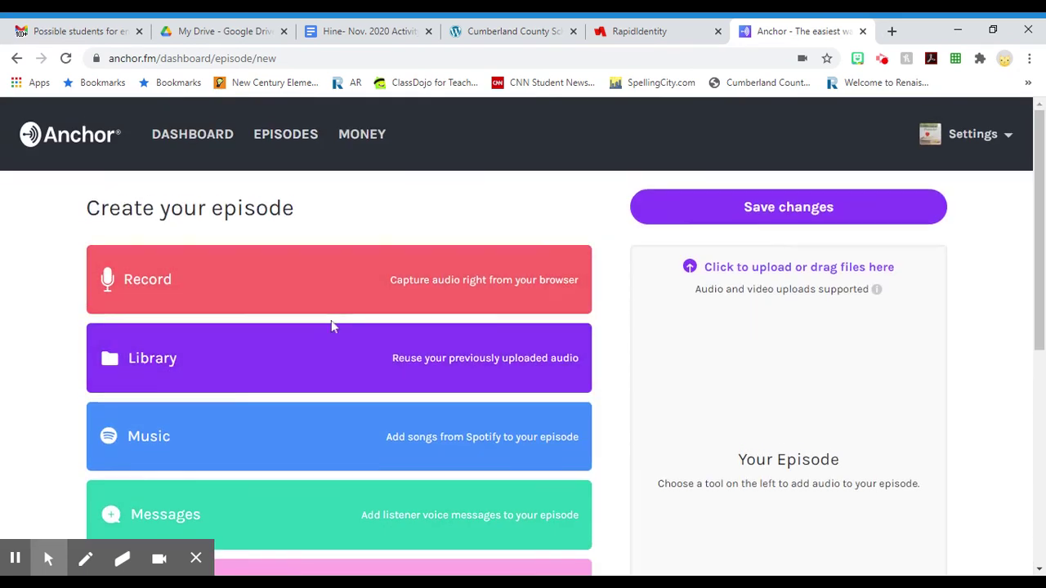
left_click(245, 360)
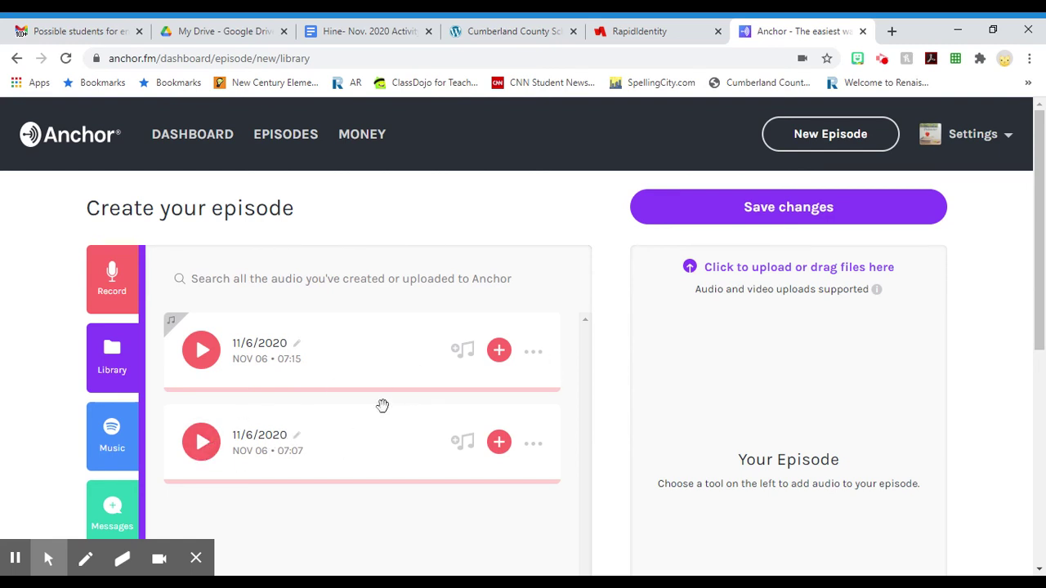
- Rename the 07:07 recording in the audio library as "Podcasting Original 01"
left_click(298, 437)
key("BackSpace")
key("BackSpace")
key("BackSpace")
key("BackSpace")
key("BackSpace")
key("BackSpace")
key("BackSpace")
type("Podcasting Original")
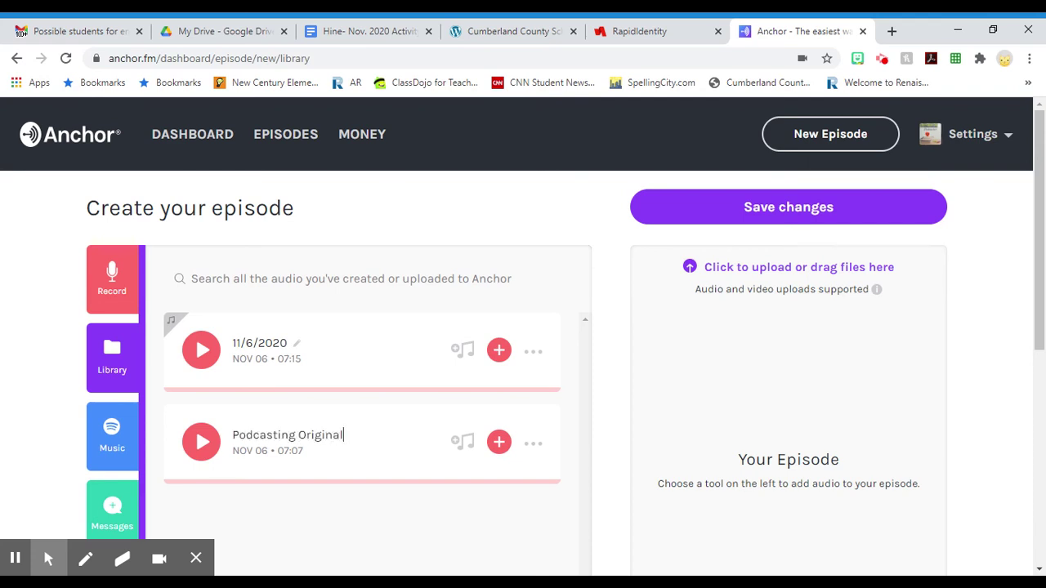
type(" 01")
- Examine the extra options of both library recordings, the episode builder page and the account settings choices
left_click(533, 444)
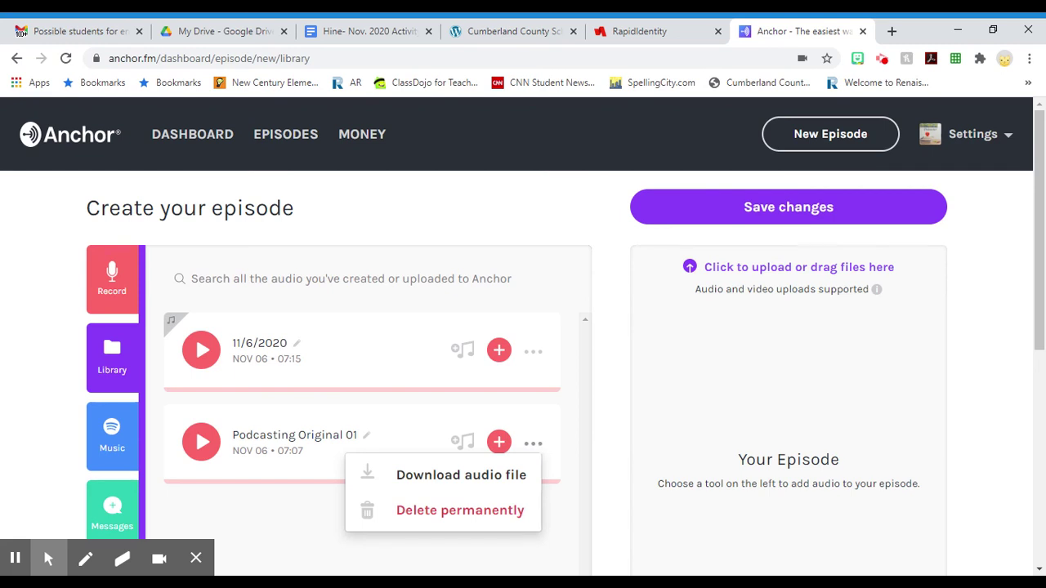
left_click(536, 442)
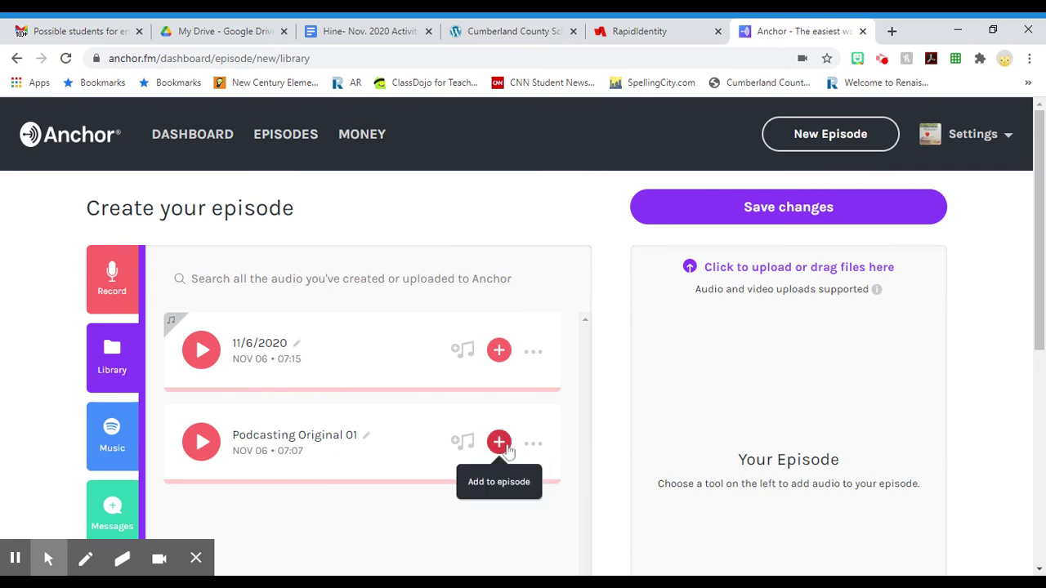
left_click(540, 353)
left_click(540, 353)
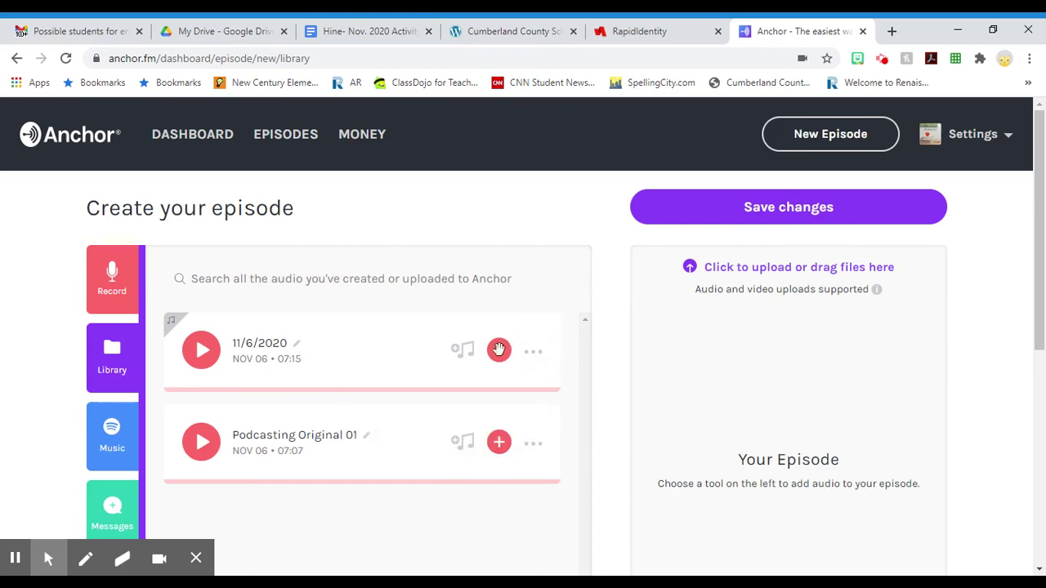
scroll(431, 469, "down", 4)
scroll(430, 469, "up", 2)
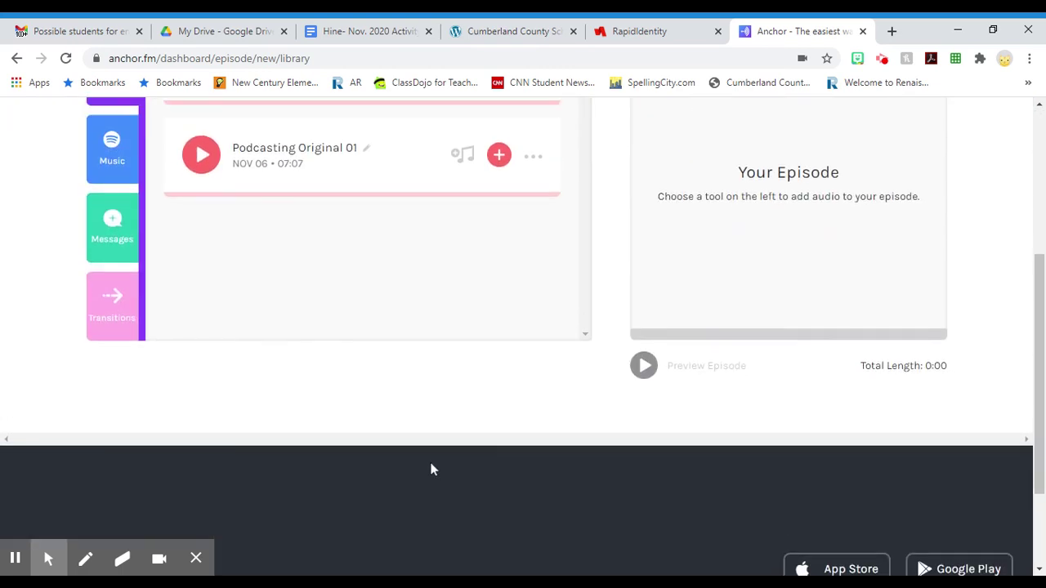
scroll(286, 458, "up", 1)
scroll(399, 452, "up", 1)
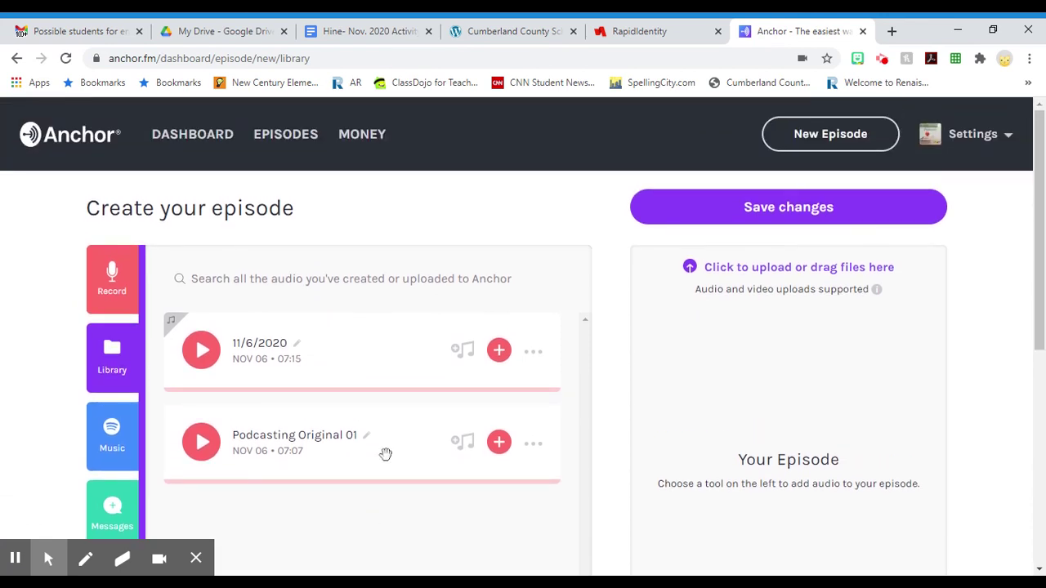
left_click(978, 137)
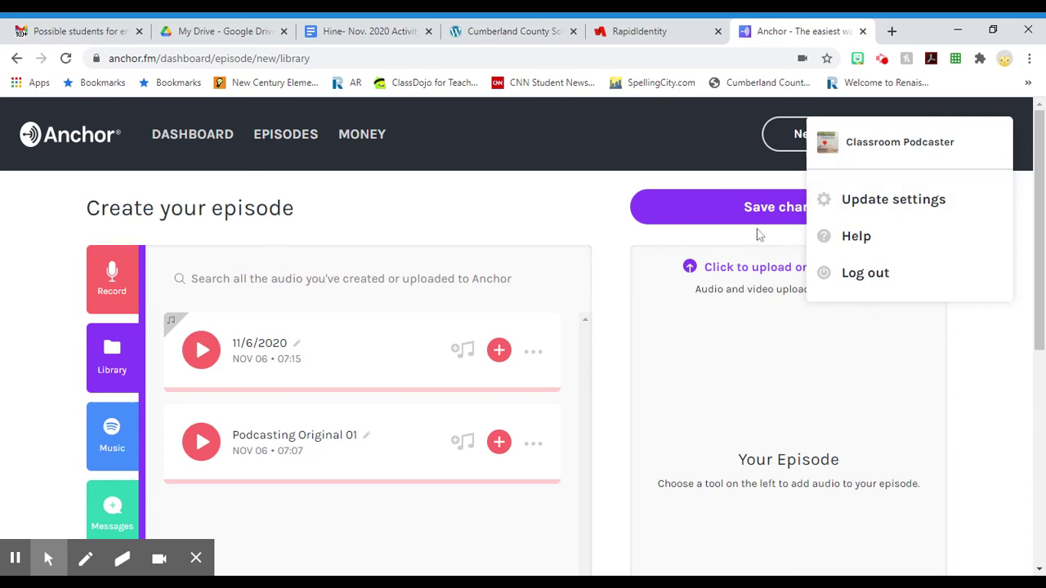
left_click(568, 140)
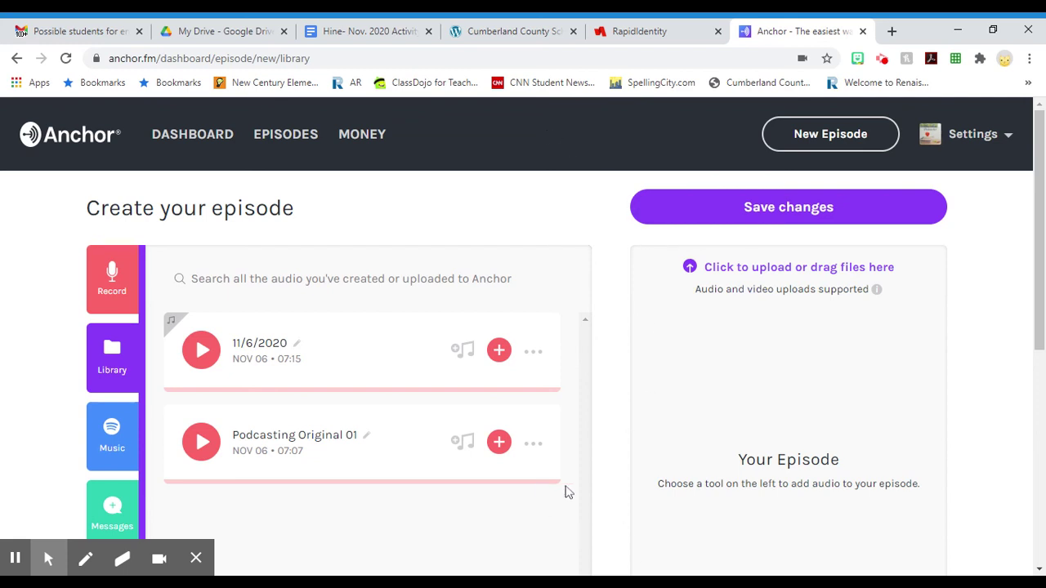
- Return to the podcast dashboard, look through the podcast's public site and its episode list, and close the site
left_click(193, 137)
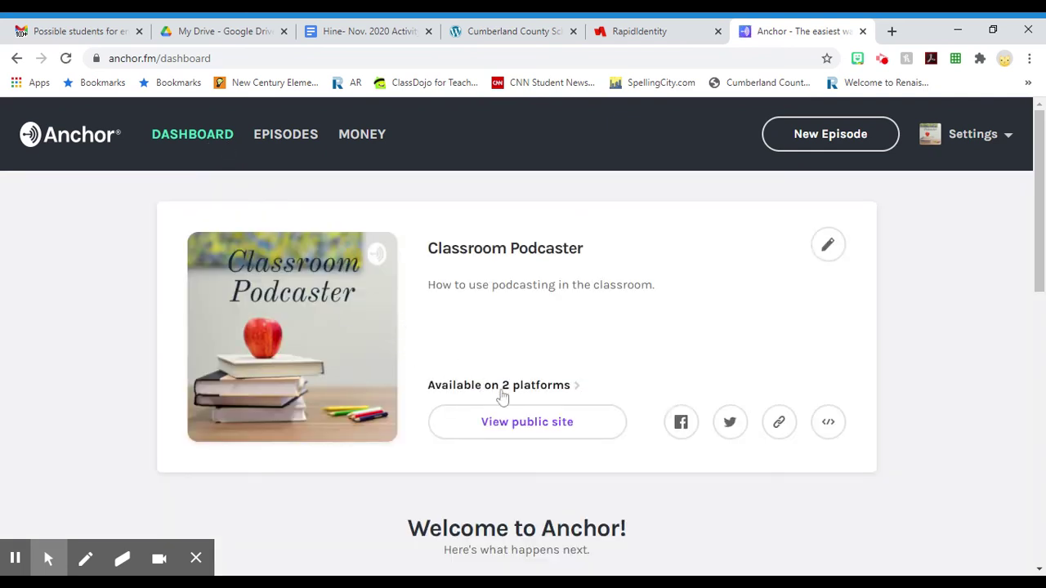
left_click(582, 430)
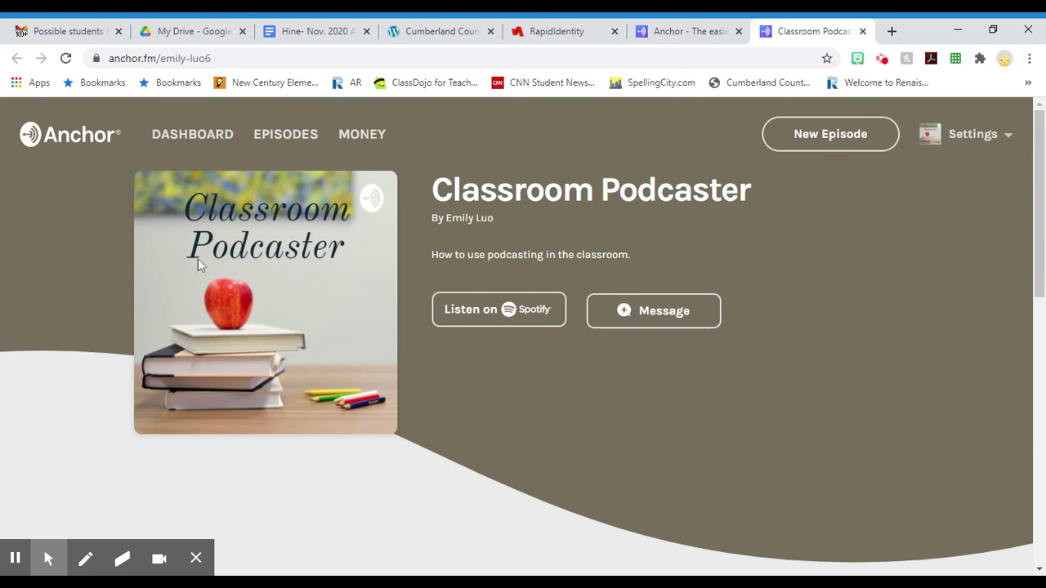
scroll(204, 260, "down", 4)
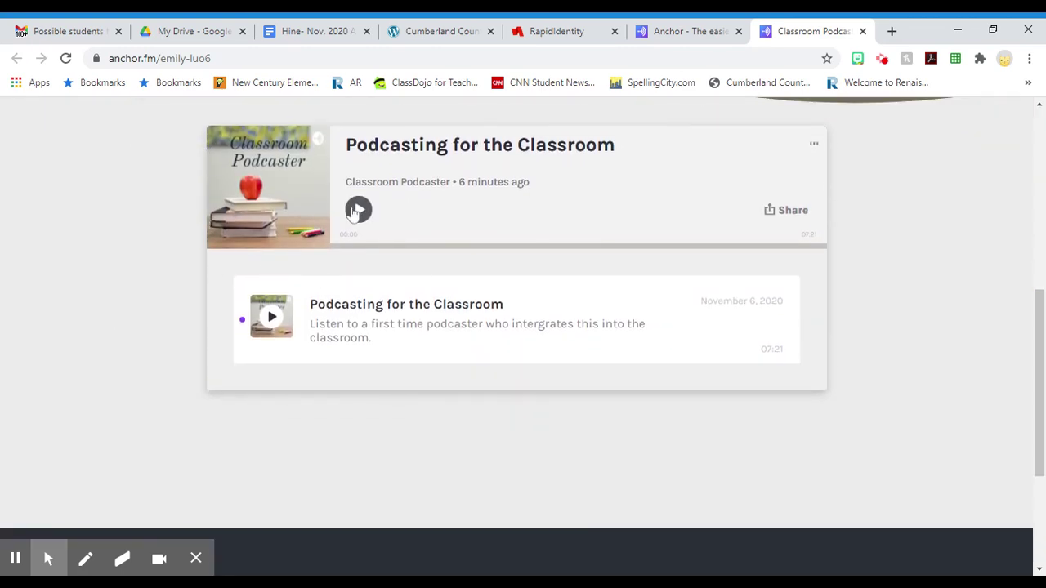
scroll(357, 211, "down", 3)
scroll(365, 247, "up", 10)
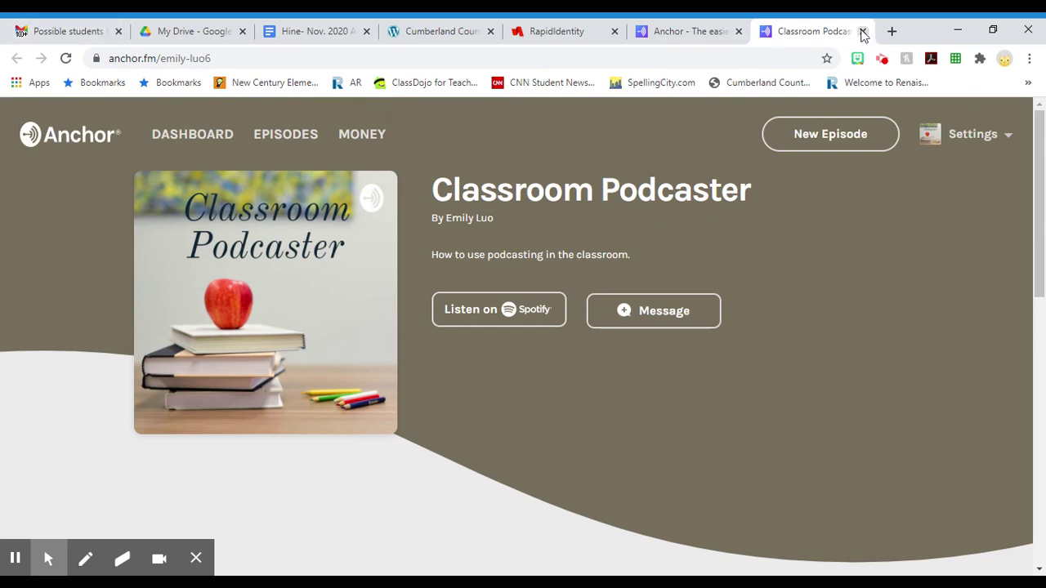
left_click(863, 31)
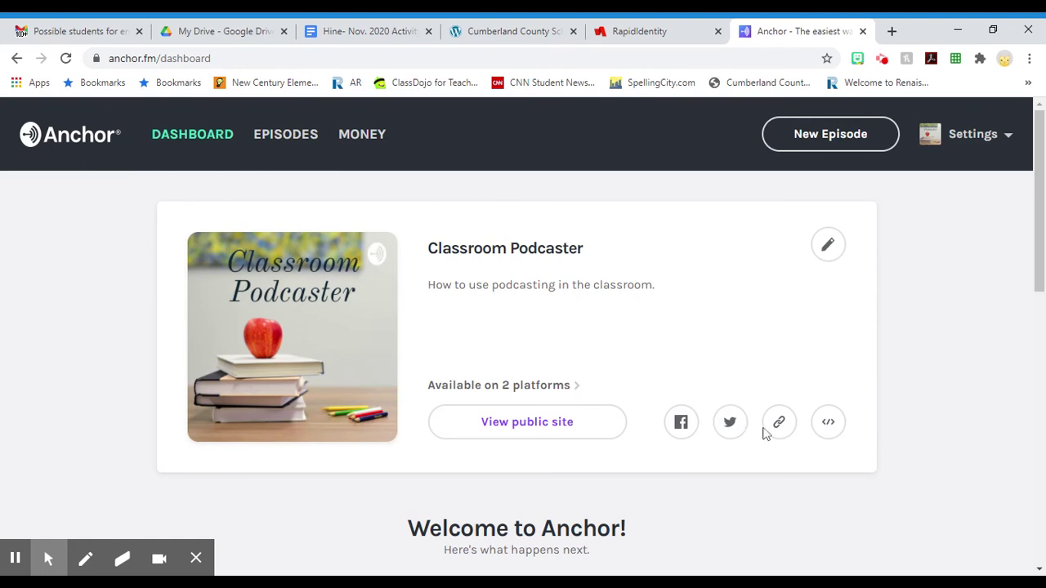
- Review the podcast setup checklist and the tips for getting listeners on the dashboard
scroll(716, 413, "down", 4)
scroll(636, 390, "down", 2)
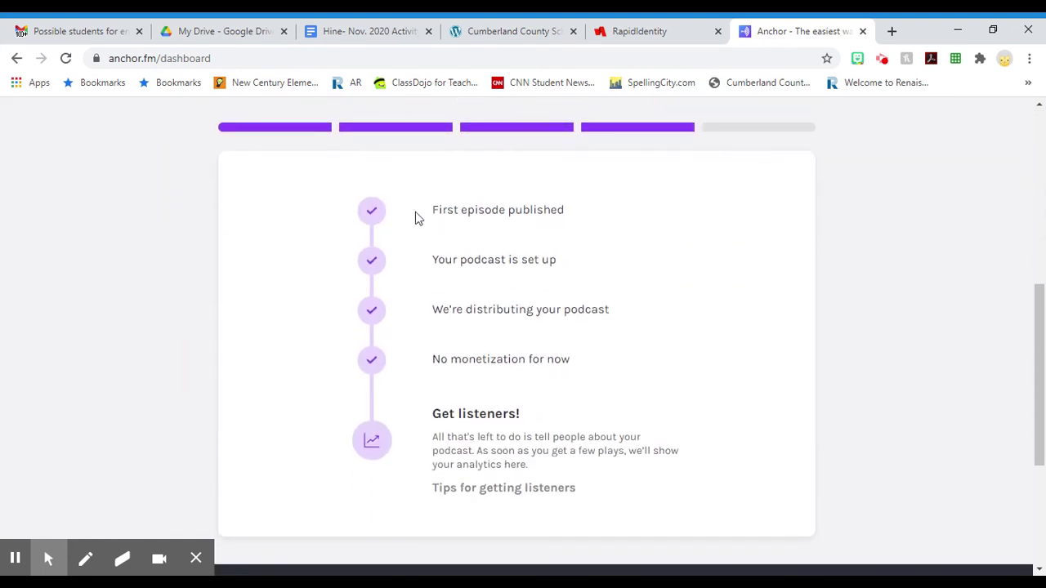
scroll(550, 362, "down", 3)
scroll(549, 381, "up", 10)
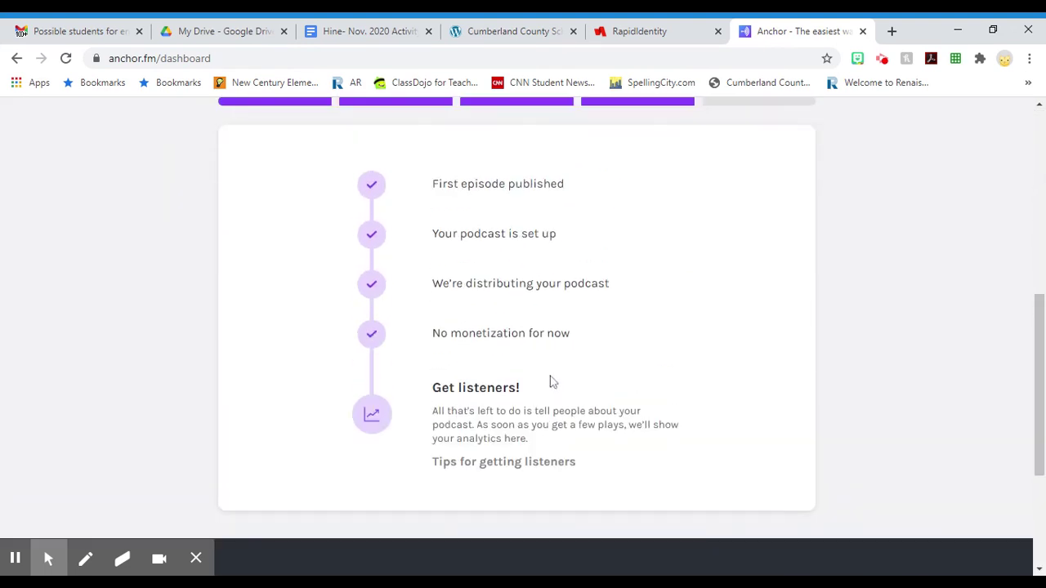
- Review the list of published episodes and the sponsorship options for earning money, and return to the dashboard
left_click(280, 140)
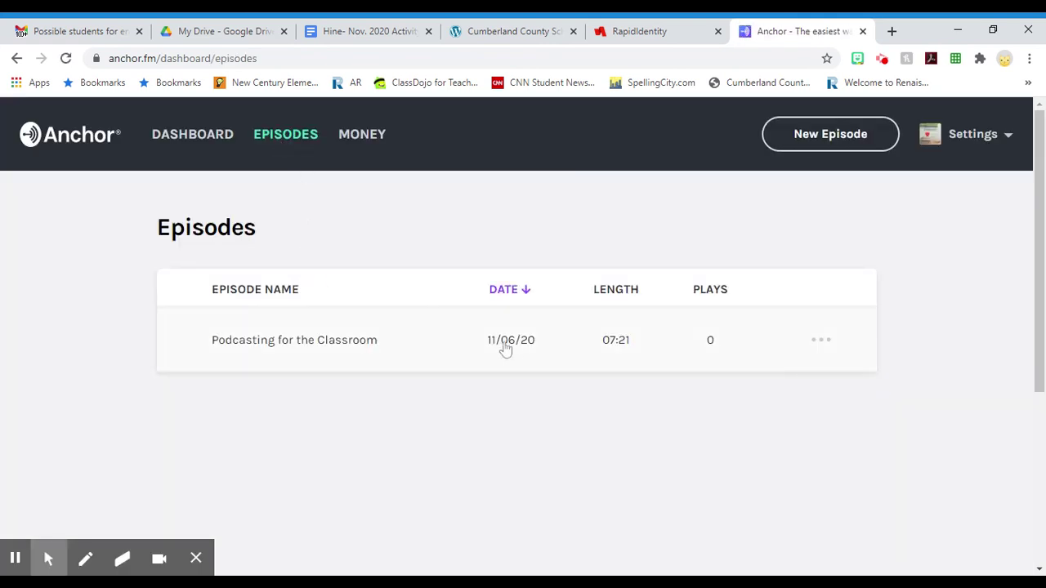
scroll(534, 278, "down", 5)
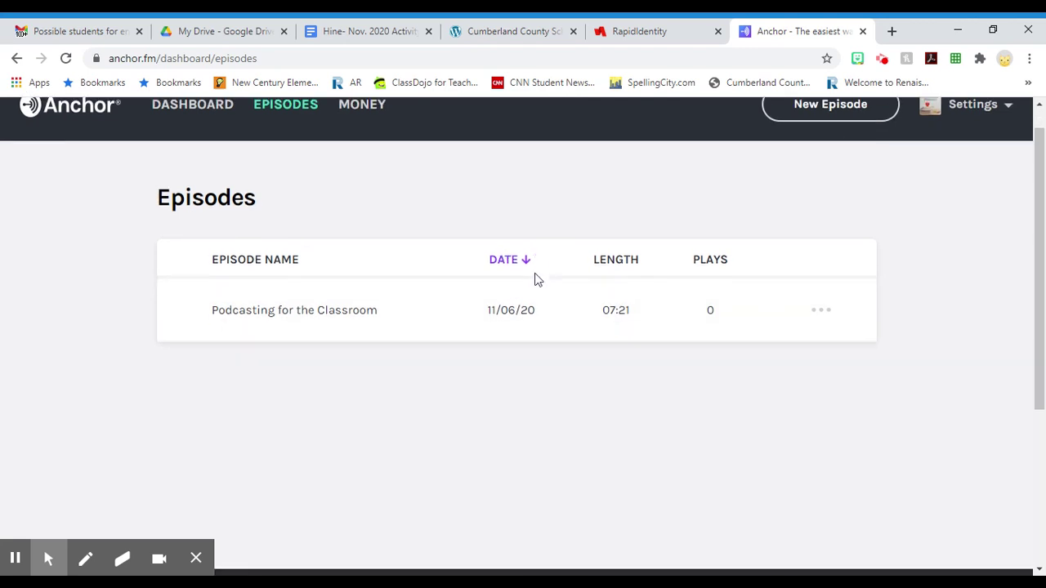
scroll(549, 267, "up", 5)
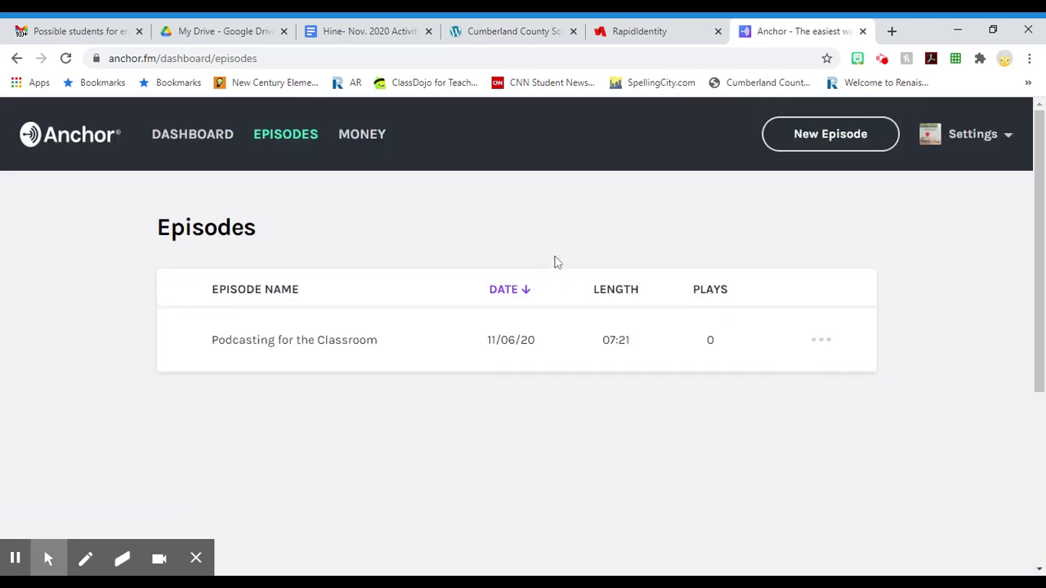
left_click(368, 140)
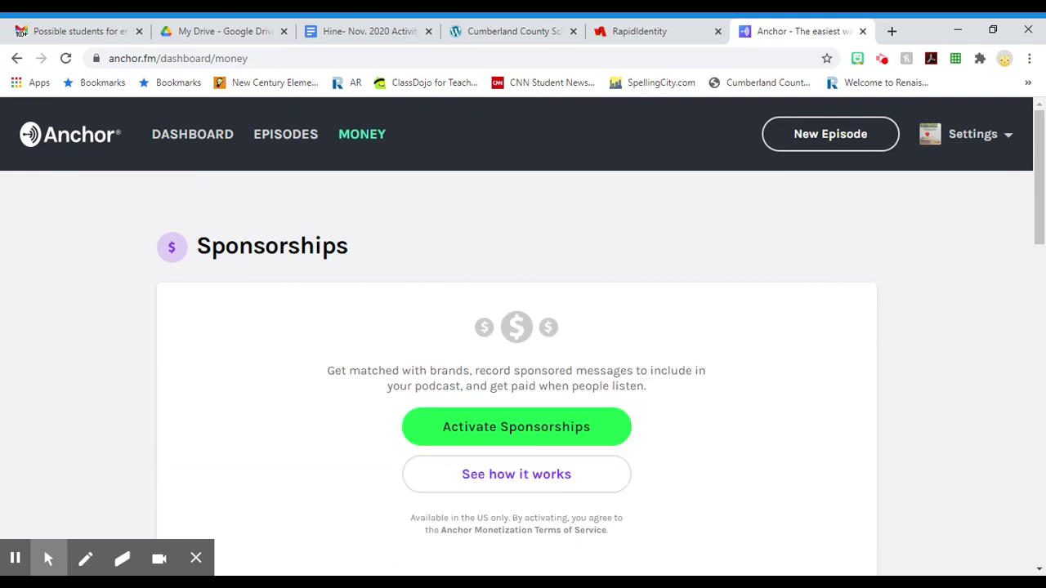
left_click(162, 135)
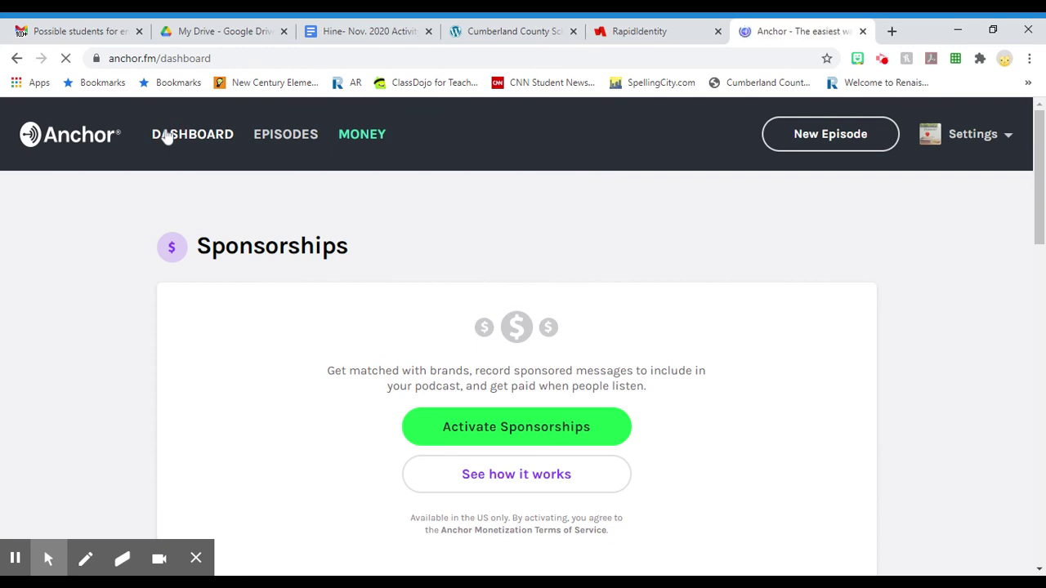